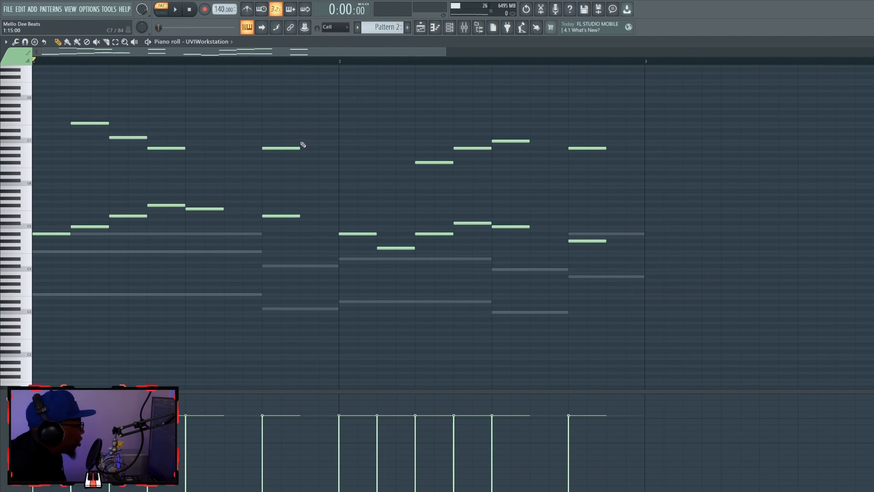
Paste the copied chord notes one octave lower in the UVIWorkstation piano roll and thin them to a single bass line around C3.
{"action": "key", "text": "ctrl+v"}
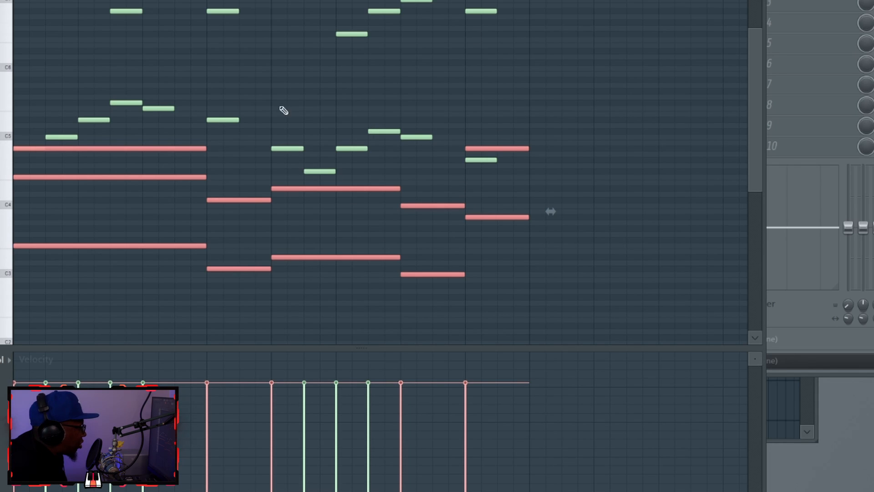
{"action": "key", "text": "ctrl+Down"}
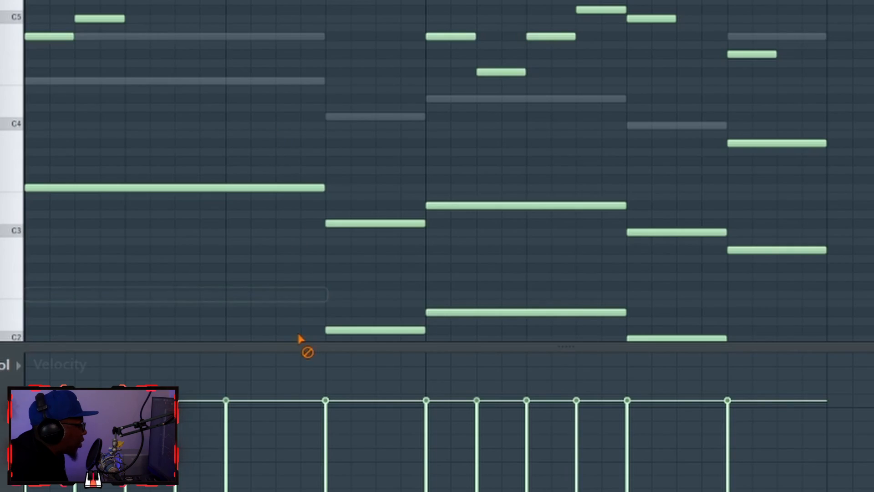
{"action": "scroll", "coordinate": [400, 339], "scroll_direction": "down", "scroll_amount": 1}
{"action": "right_click", "coordinate": [669, 313]}
{"action": "scroll", "coordinate": [771, 227], "scroll_direction": "up", "scroll_amount": 2}
{"action": "right_click", "coordinate": [772, 129]}
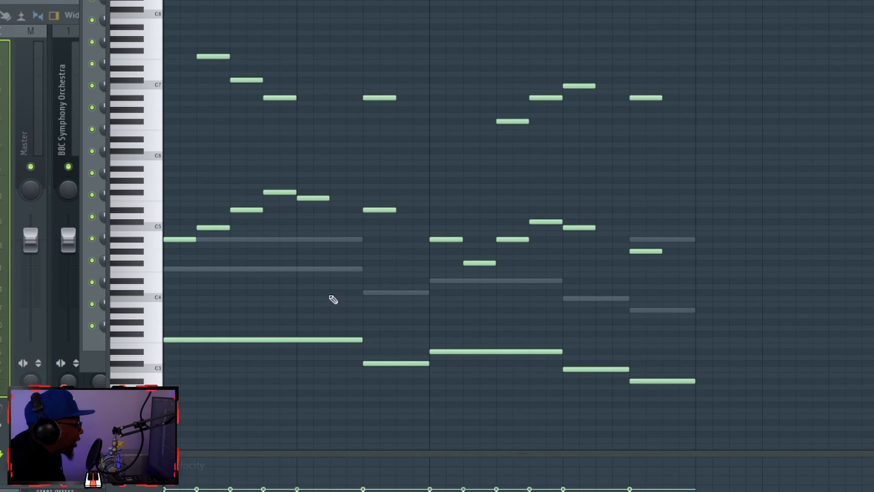
{"action": "key", "text": "space"}
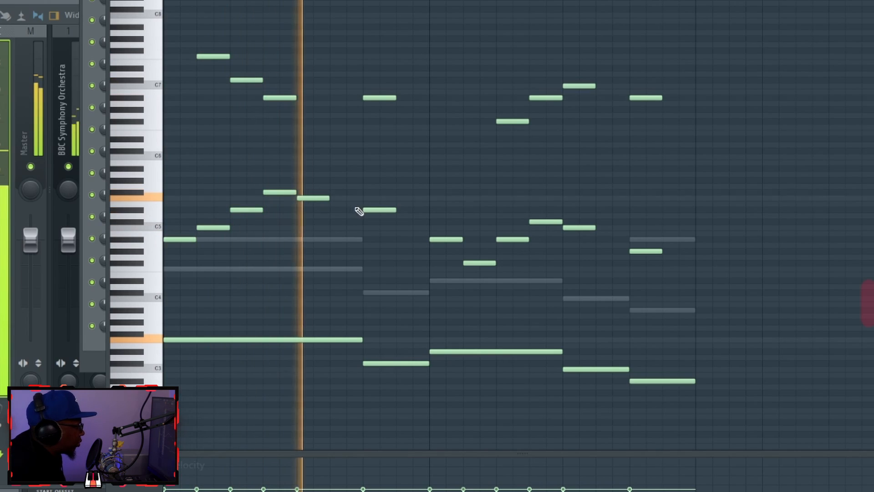
{"action": "key", "text": "space"}
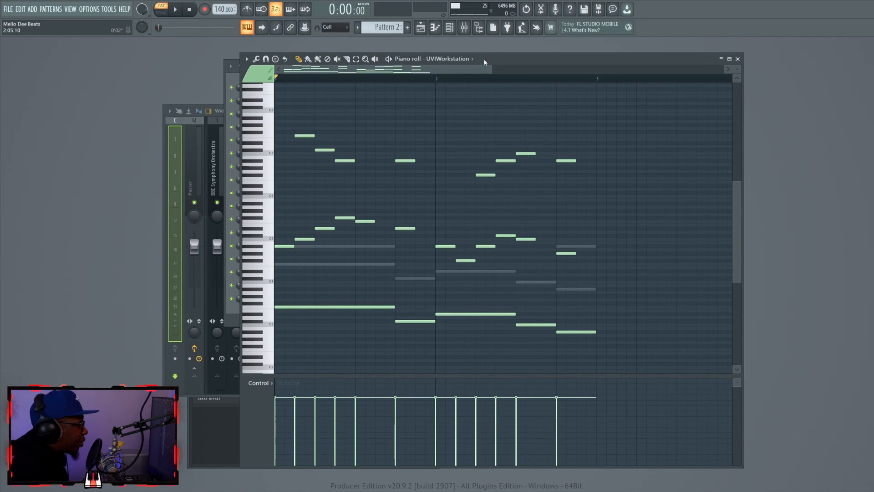
Lower the channel volume of UVIWorkstation in the channel rack.
{"action": "left_click", "coordinate": [232, 83]}
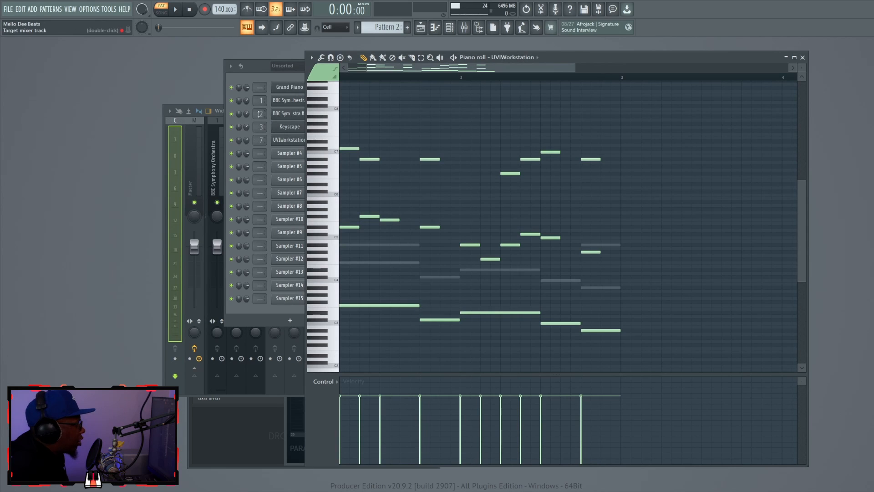
{"action": "left_click_drag", "start_coordinate": [248, 141], "coordinate": [248, 145]}
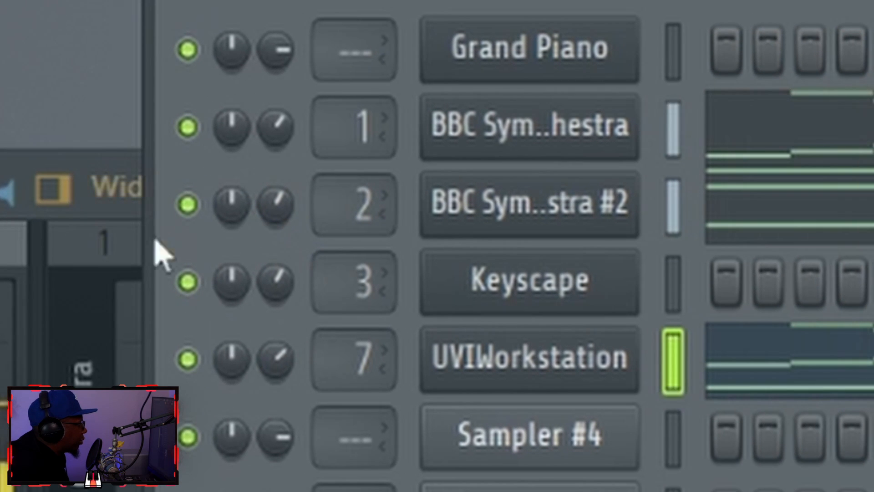
{"action": "left_click_drag", "start_coordinate": [275, 360], "coordinate": [275, 401]}
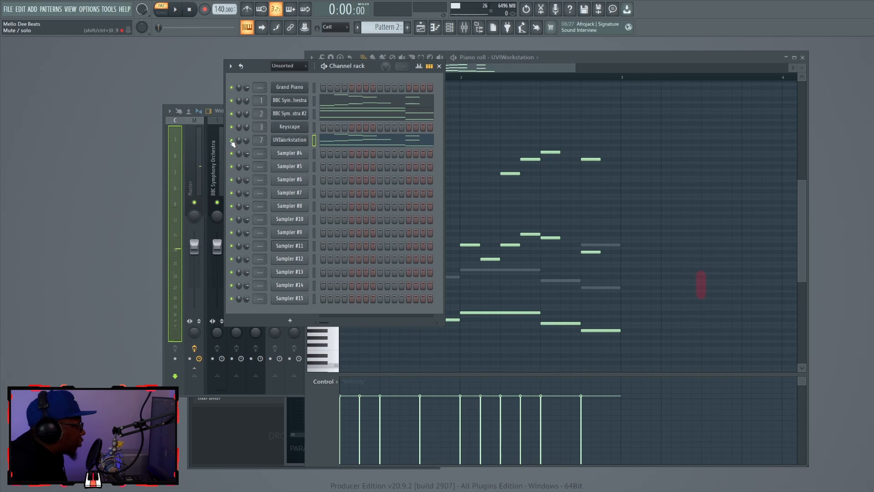
Mute and unmute the UVIWorkstation channel during playback to compare the pattern with and without it.
{"action": "left_click", "coordinate": [231, 141]}
{"action": "key", "text": "space"}
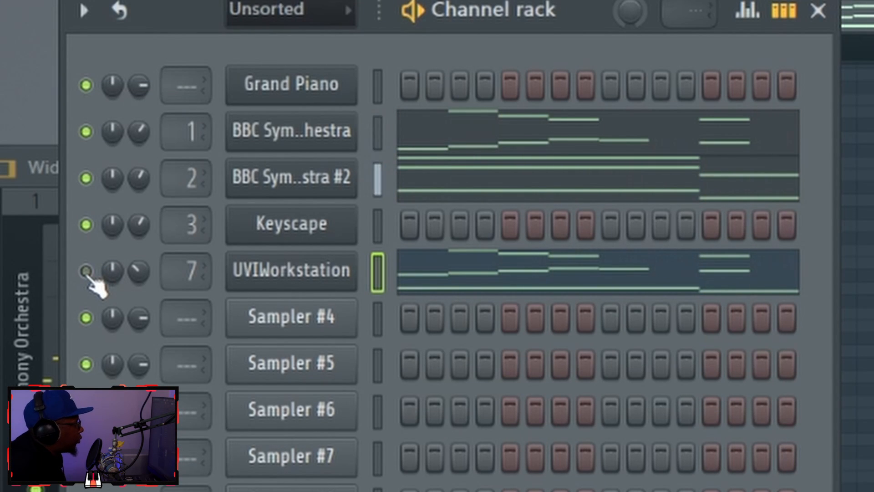
{"action": "left_click", "coordinate": [86, 272]}
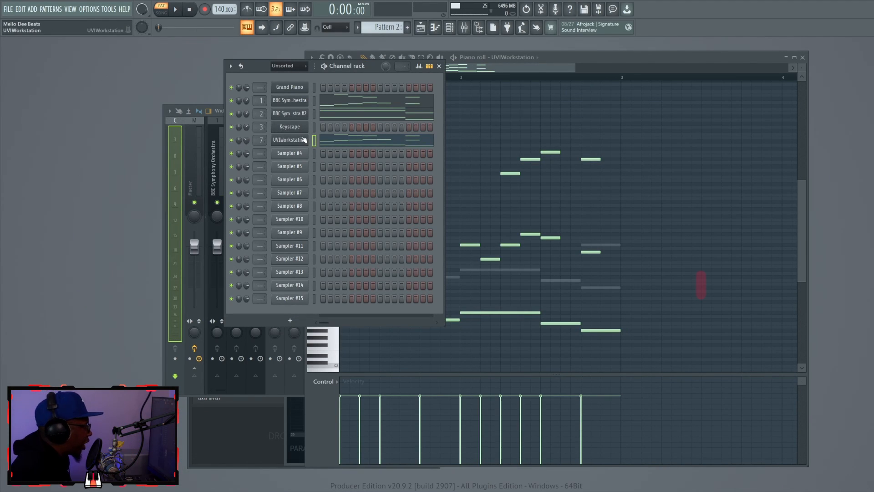
Review the EffectRack chain on the UVIWorkstation mixer track and audition the pattern through it.
{"action": "left_click", "coordinate": [303, 140]}
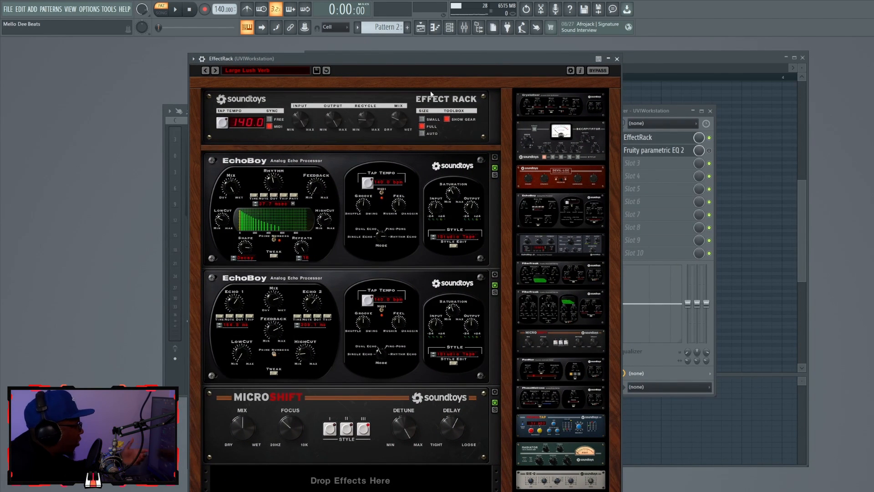
{"action": "left_click", "coordinate": [180, 14]}
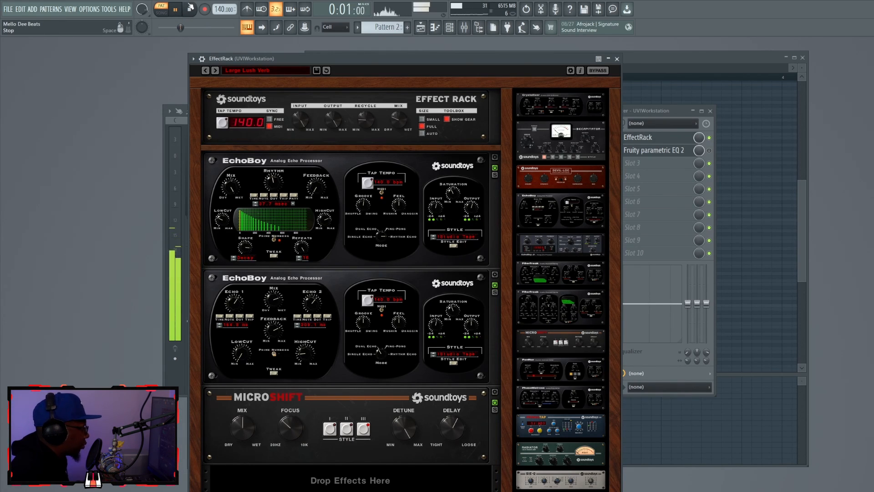
{"action": "left_click", "coordinate": [190, 10]}
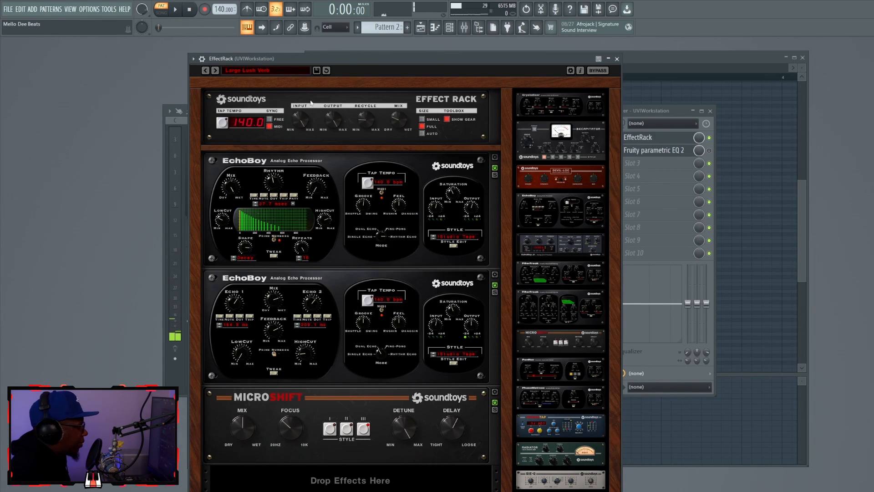
Open Fruity parametric EQ 2 on the UVIWorkstation track and toggle it during playback to compare its filtering.
{"action": "left_click", "coordinate": [673, 150]}
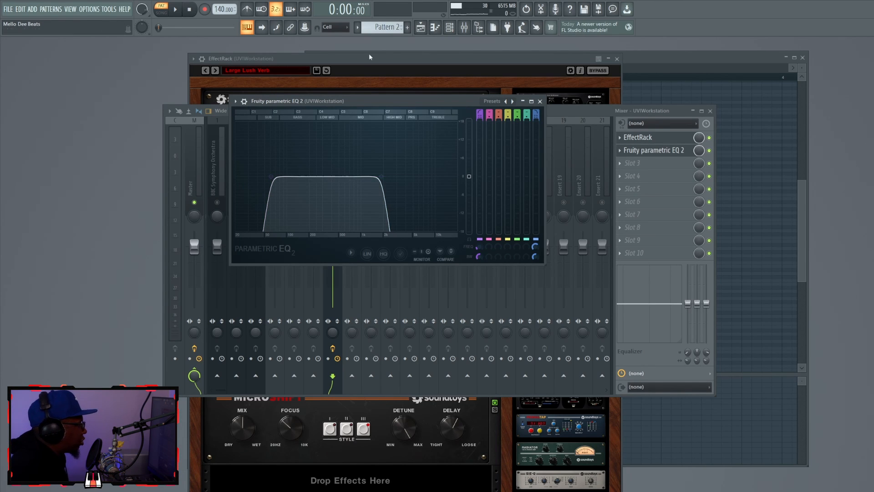
{"action": "key", "text": "space"}
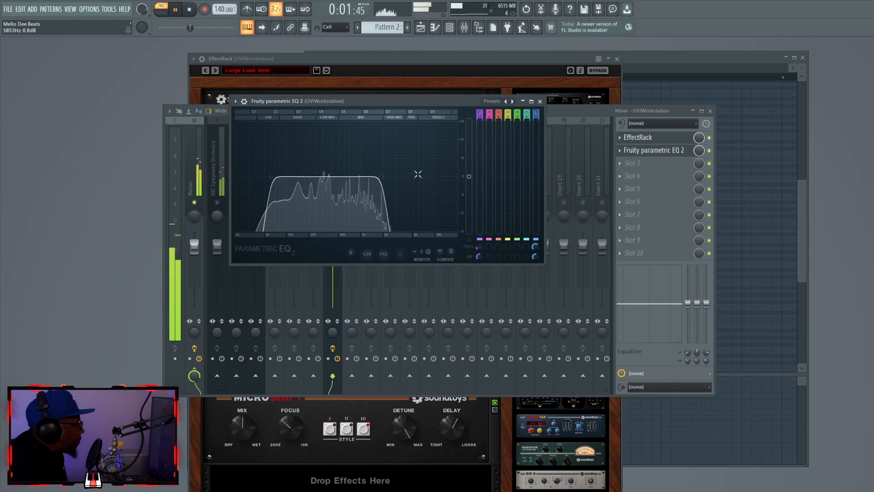
{"action": "left_click", "coordinate": [709, 151]}
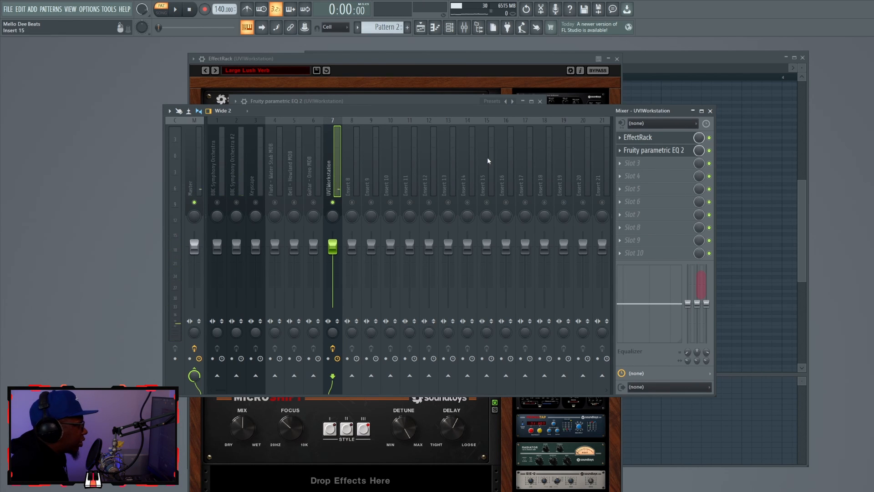
Take the UVIWorkstation mixer track out of solo and lower its fader to -10.5 dB, comparing the mix with it muted and unmuted.
{"action": "left_click", "coordinate": [236, 203]}
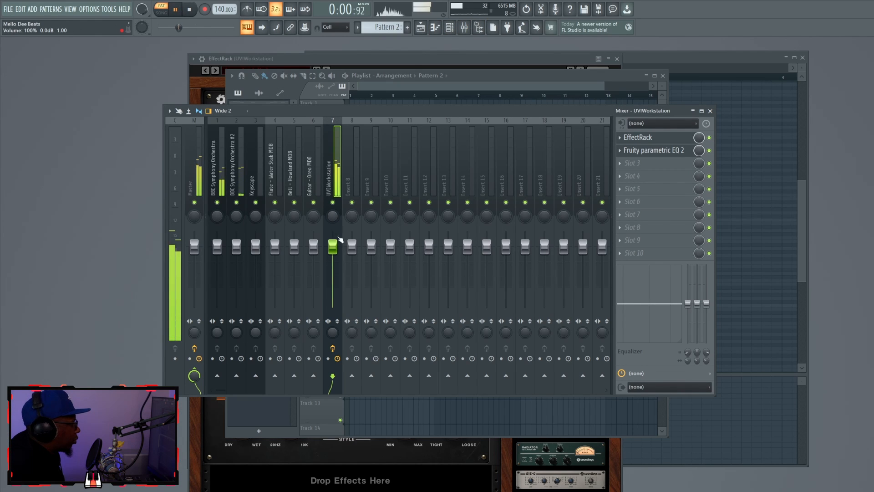
{"action": "left_click_drag", "start_coordinate": [333, 246], "coordinate": [333, 267]}
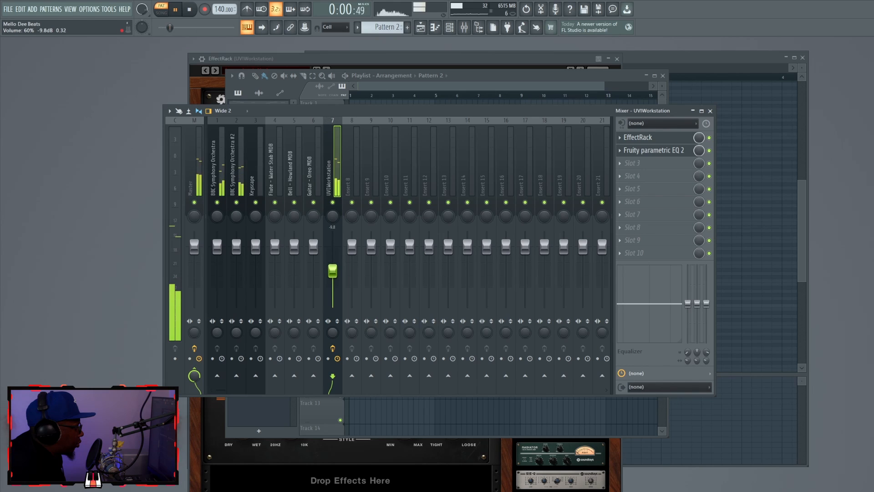
{"action": "left_click_drag", "start_coordinate": [332, 272], "coordinate": [332, 272]}
{"action": "key", "text": "space"}
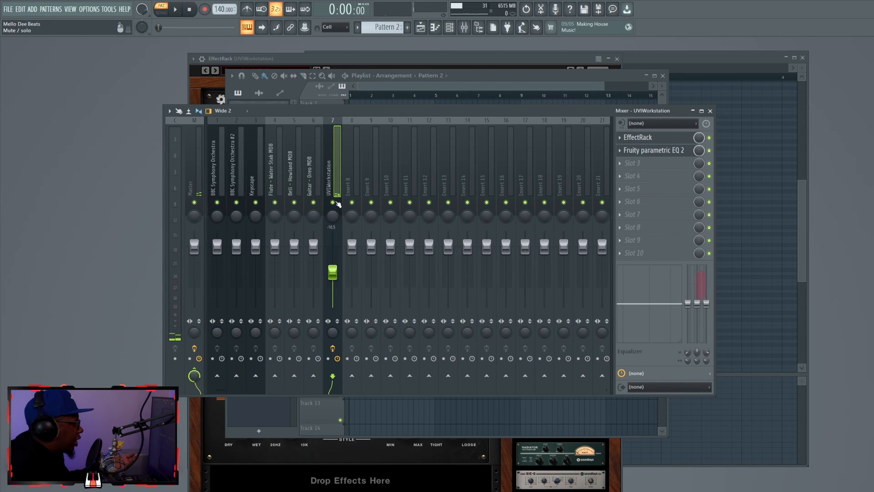
{"action": "left_click", "coordinate": [335, 202]}
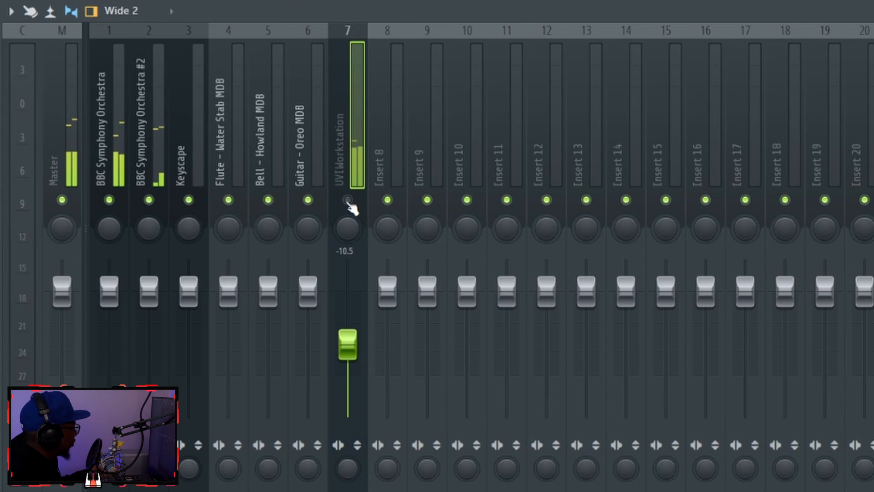
{"action": "left_click", "coordinate": [347, 200]}
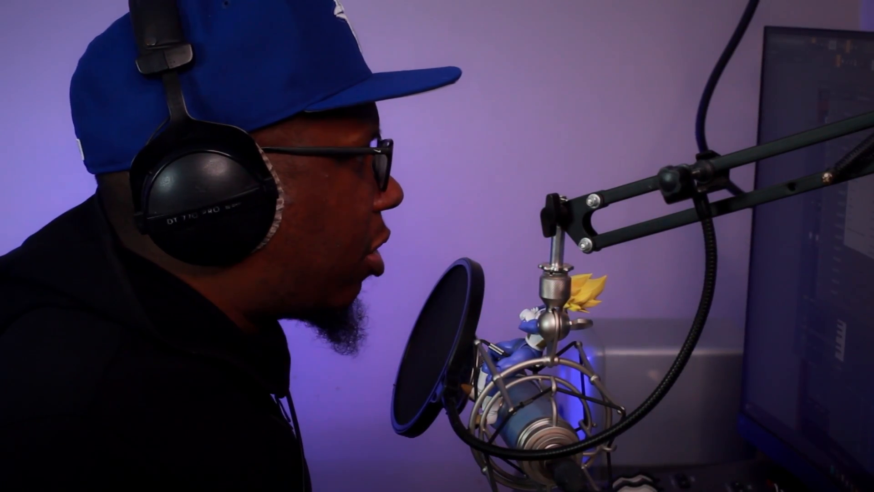
Audition the pattern with the Keyscape part and lower the Keyscape channel volume to 30%.
{"action": "key", "text": "space"}
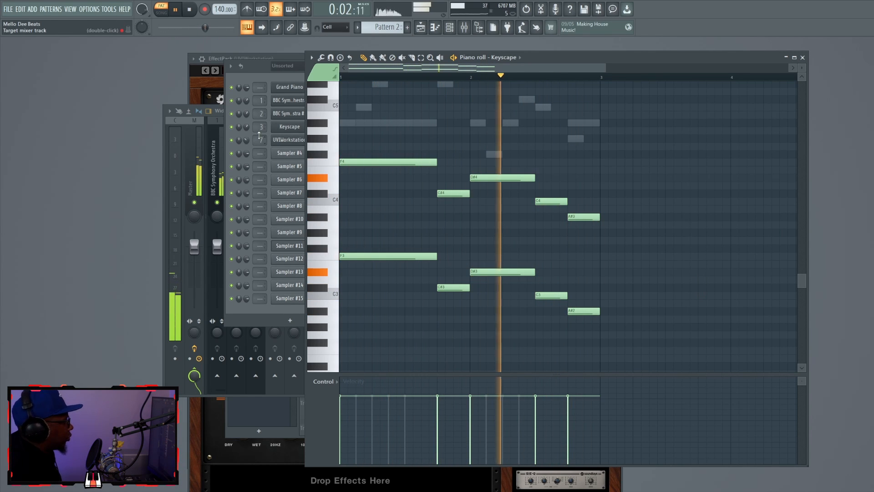
{"action": "key", "text": "space"}
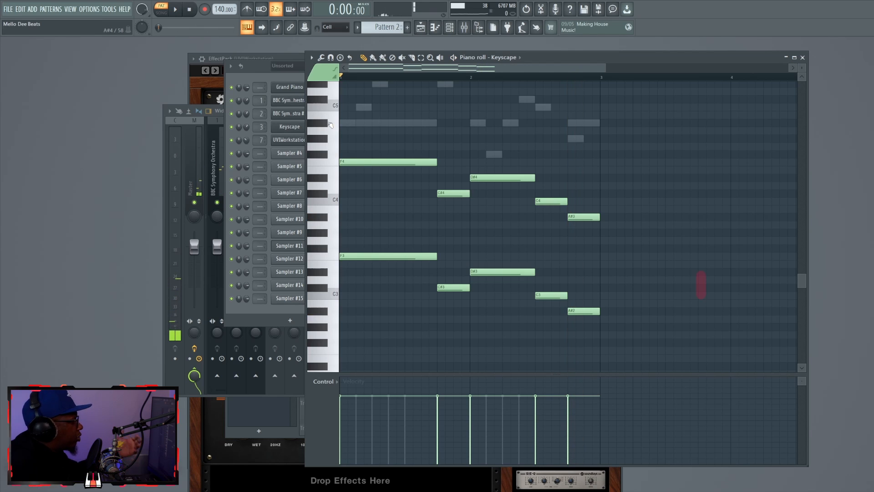
{"action": "left_click", "coordinate": [247, 128]}
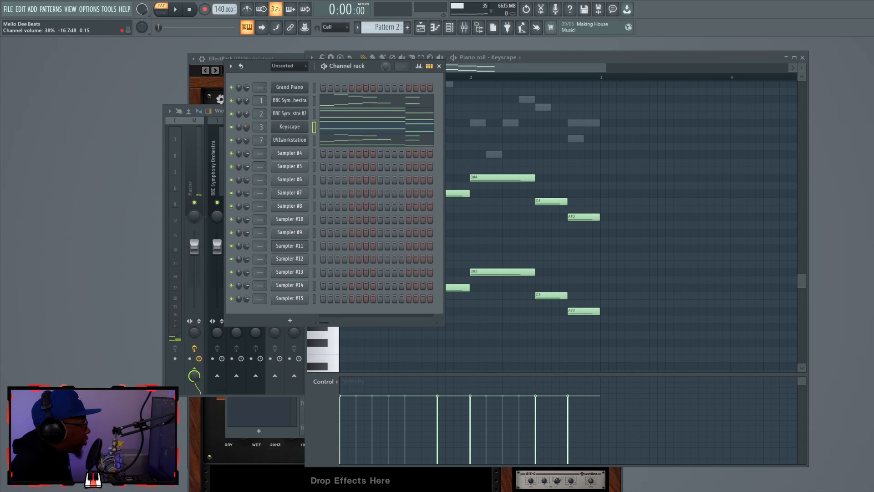
{"action": "key", "text": "space"}
{"action": "left_click_drag", "start_coordinate": [247, 127], "coordinate": [247, 132]}
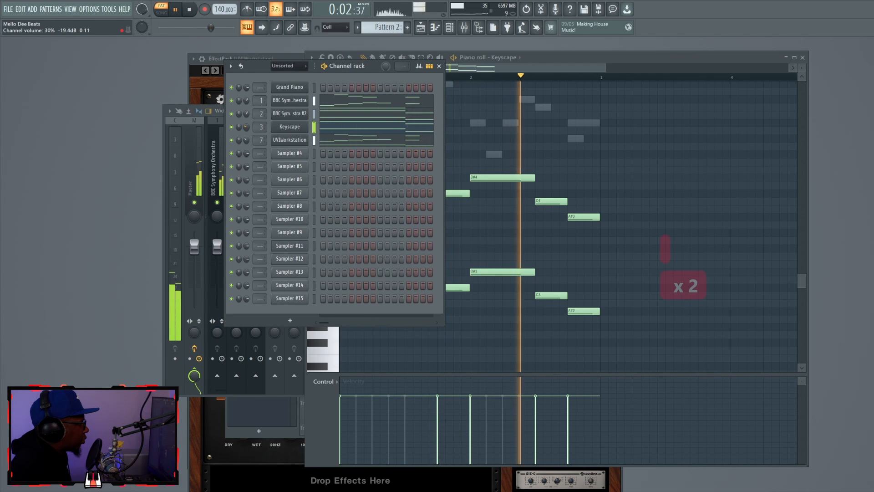
{"action": "key", "text": "space"}
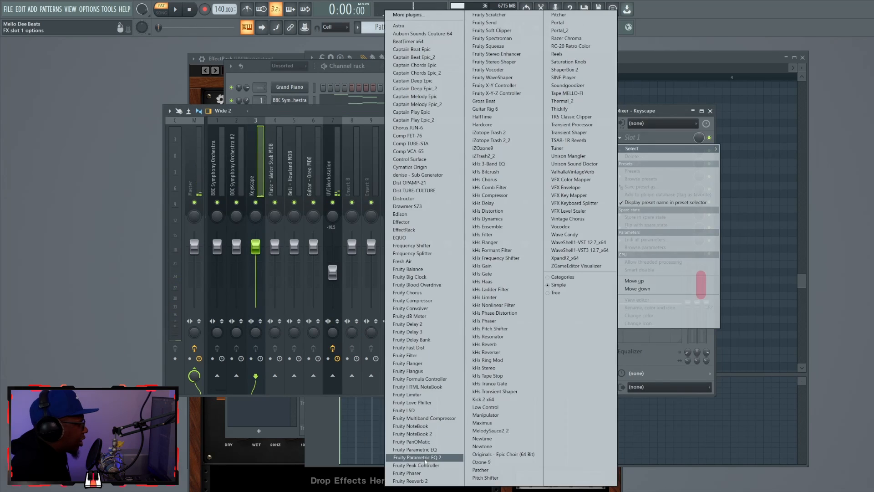
Add Fruity Parametric EQ 2 to slot 1 of the Keyscape mixer track and cut the lows with band 1 at about 158 Hz.
{"action": "left_click", "coordinate": [417, 458]}
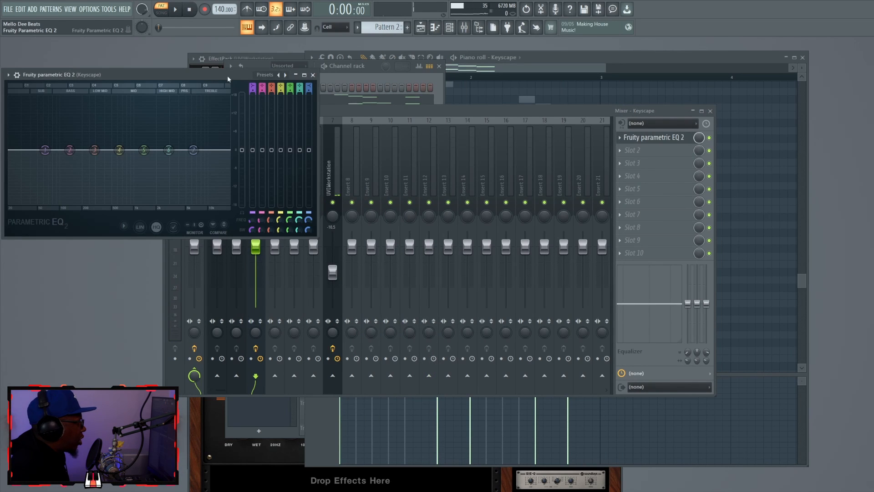
{"action": "left_click_drag", "start_coordinate": [228, 79], "coordinate": [467, 120]}
{"action": "left_click_drag", "start_coordinate": [383, 191], "coordinate": [370, 168]}
{"action": "left_click", "coordinate": [344, 192]}
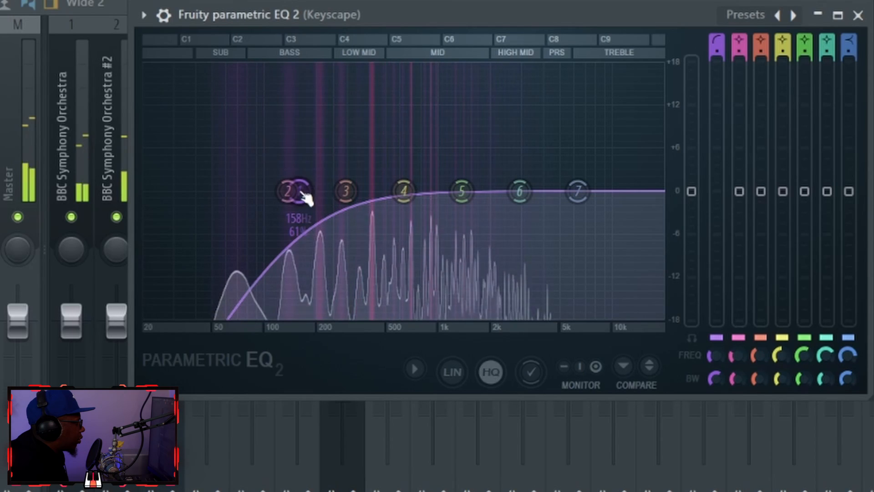
{"action": "left_click_drag", "start_coordinate": [717, 51], "coordinate": [716, 39]}
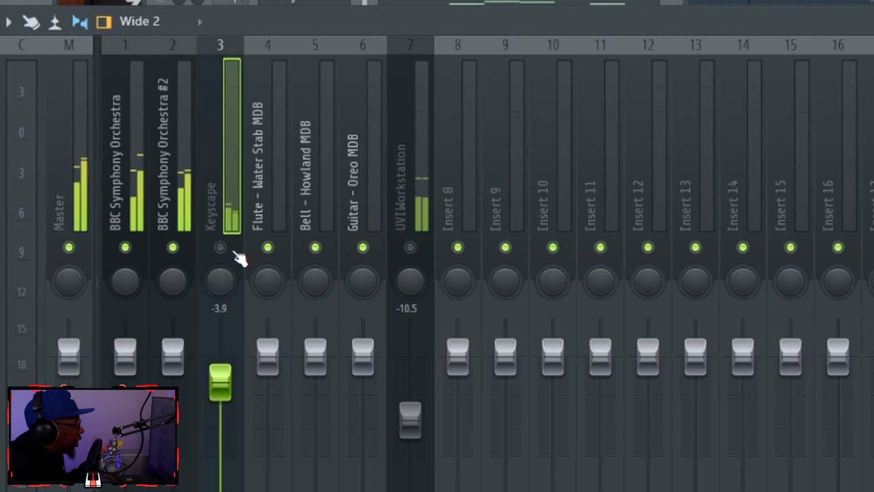
Toggle the mute on the Keyscape and UVIWorkstation mixer tracks during playback to compare the mix with and without them.
{"action": "left_click", "coordinate": [234, 251]}
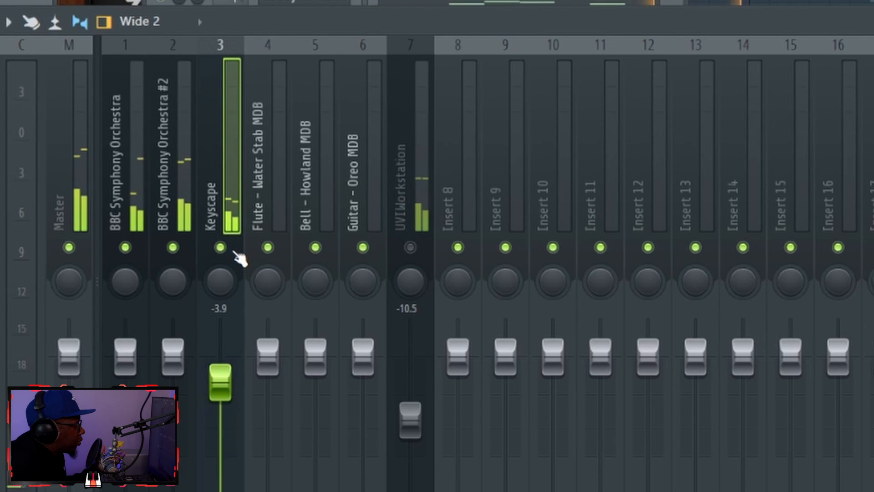
{"action": "left_click", "coordinate": [234, 250]}
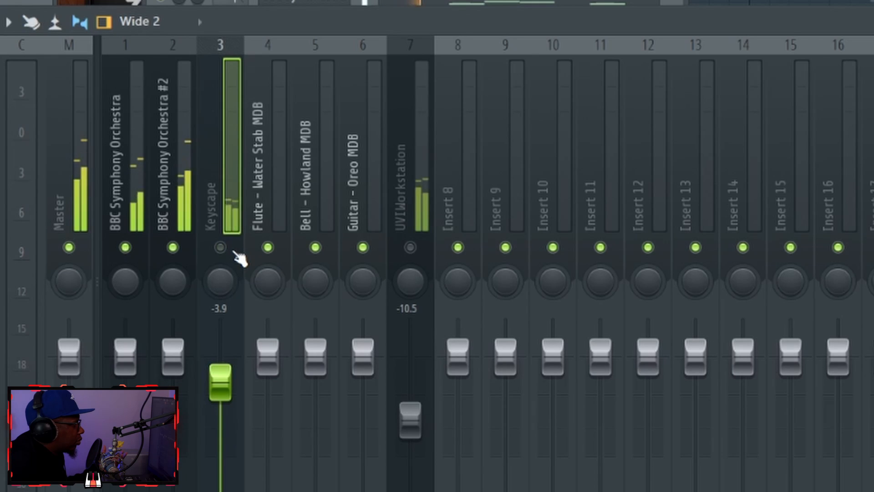
{"action": "left_click", "coordinate": [233, 250]}
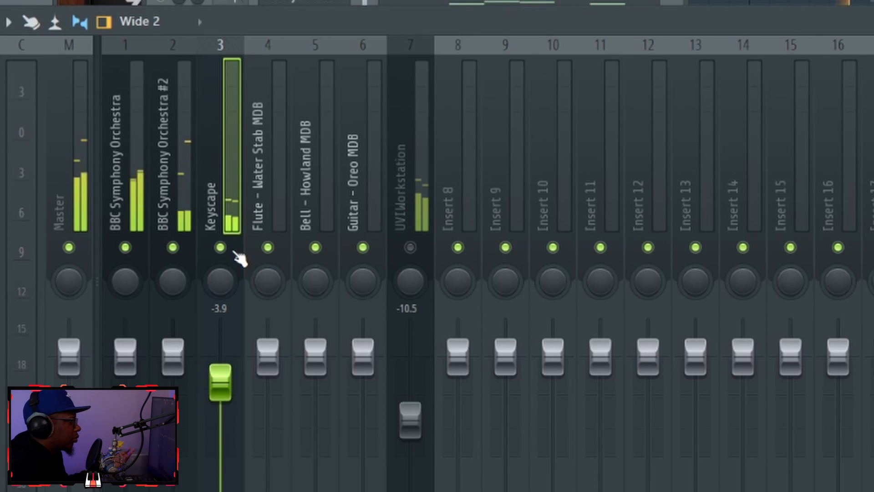
{"action": "left_click", "coordinate": [423, 255]}
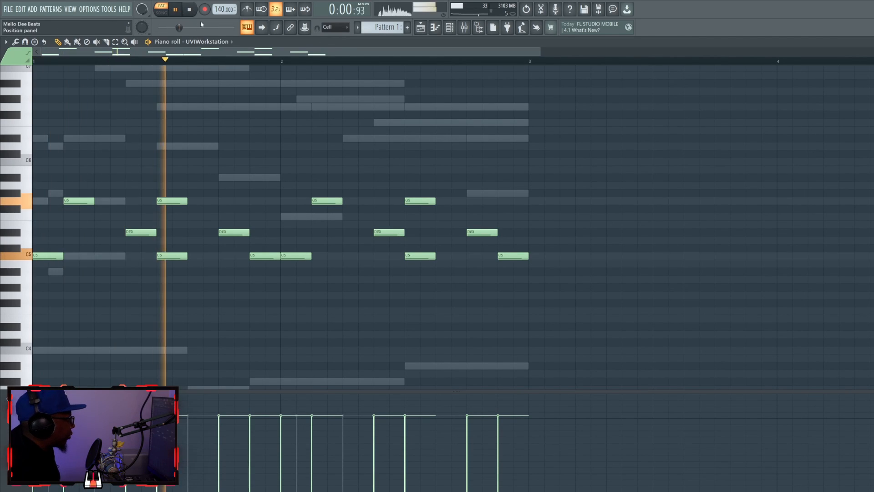
Play Pattern 1 of the other beat to audition it with the UVIWorkstation #5 channel muted.
{"action": "scroll", "coordinate": [235, 133], "scroll_direction": "up", "scroll_amount": 1}
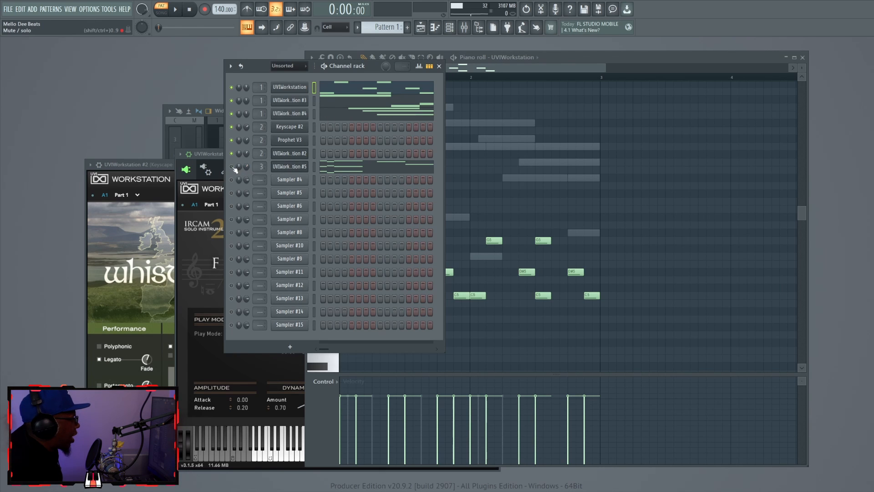
{"action": "key", "text": "space"}
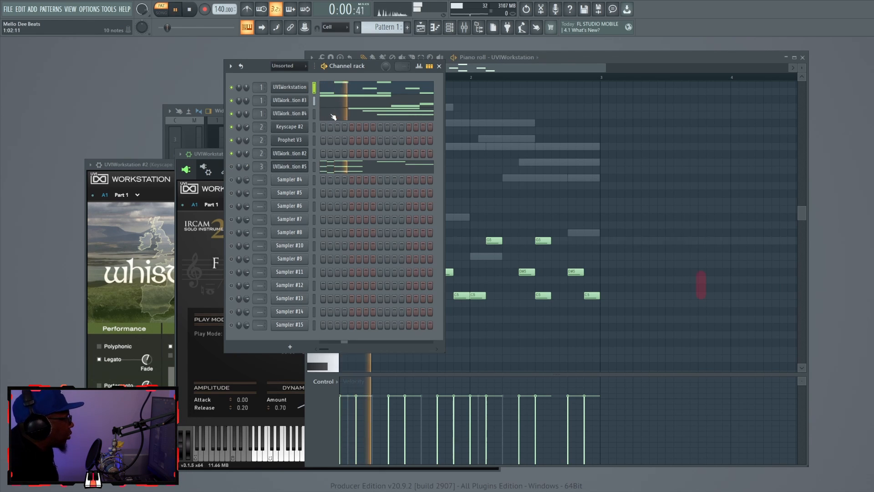
Examine the UVIWorkstation channel's notes in an enlarged piano roll, with the other channels' notes shown behind them.
{"action": "left_click", "coordinate": [393, 92]}
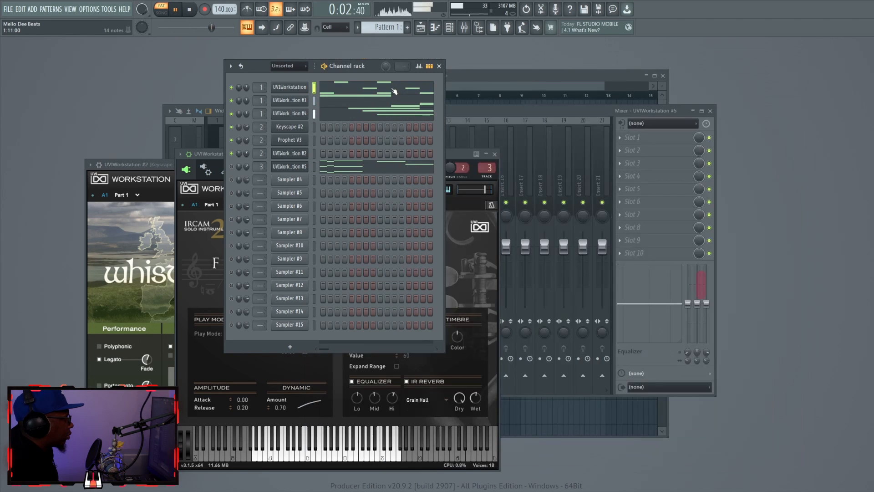
{"action": "left_click", "coordinate": [393, 92]}
{"action": "double_click", "coordinate": [596, 56]}
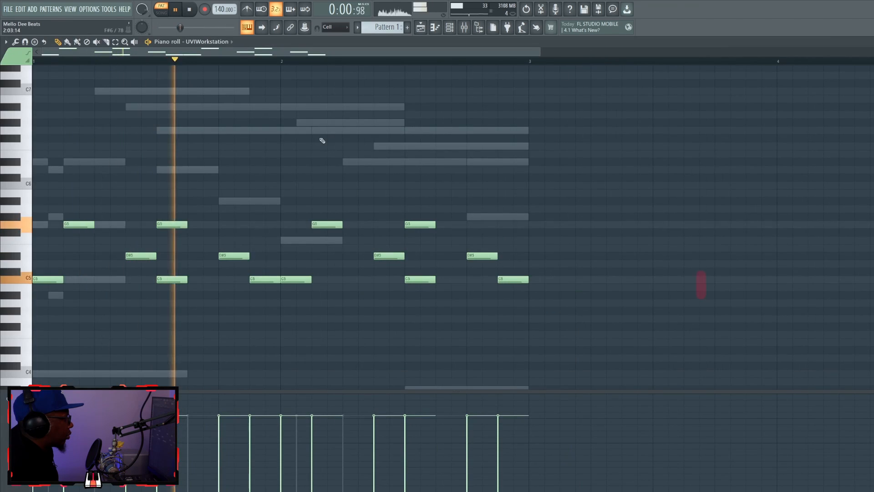
{"action": "scroll", "coordinate": [319, 140], "scroll_direction": "up", "scroll_amount": 3}
{"action": "key", "text": "space"}
{"action": "scroll", "coordinate": [105, 241], "scroll_direction": "down", "scroll_amount": 2}
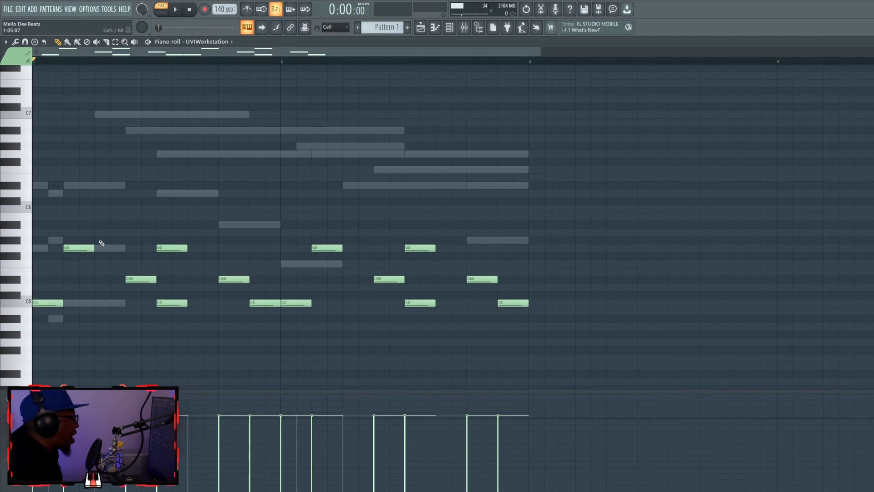
{"action": "scroll", "coordinate": [102, 242], "scroll_direction": "down", "scroll_amount": 2}
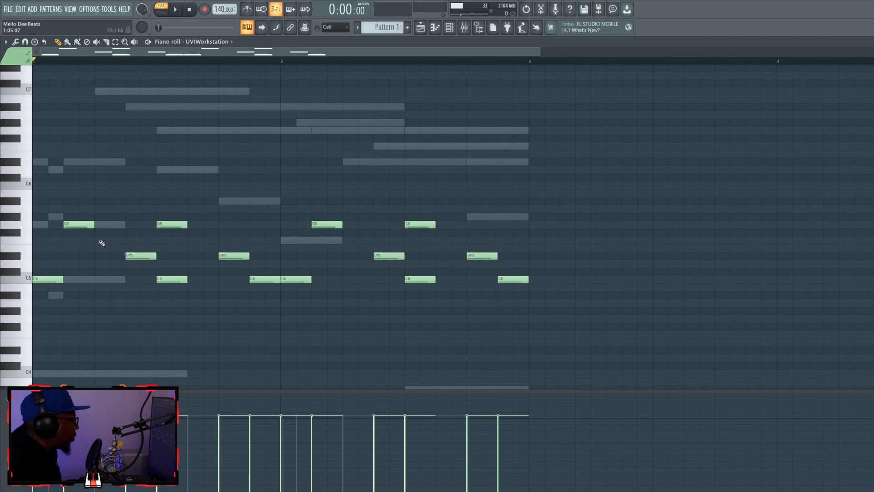
Switch the piano roll to the UVIWorkstation #5 notes, audition them against the other parts and return to the channel rack.
{"action": "right_click", "coordinate": [108, 225]}
{"action": "right_click", "coordinate": [108, 225]}
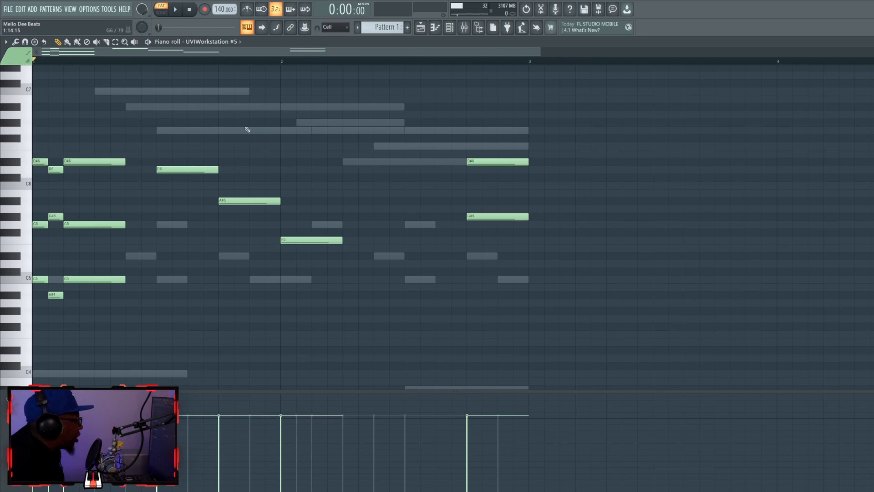
{"action": "key", "text": "space"}
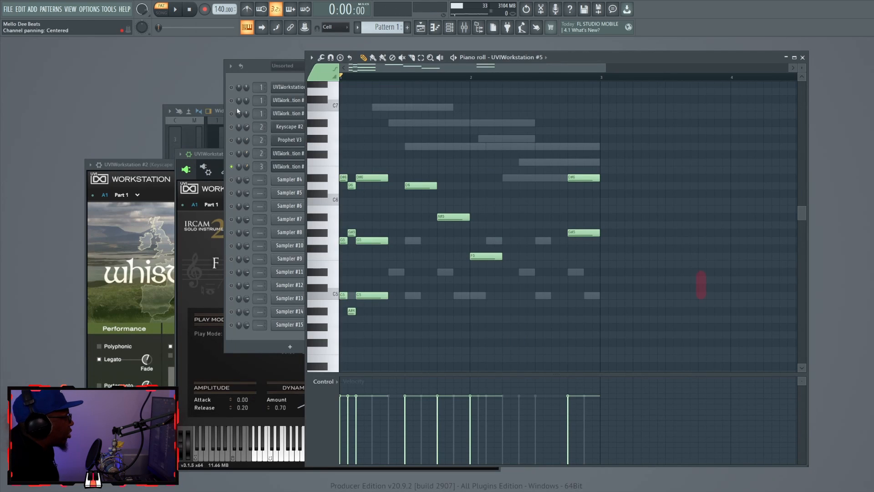
{"action": "left_click", "coordinate": [236, 113]}
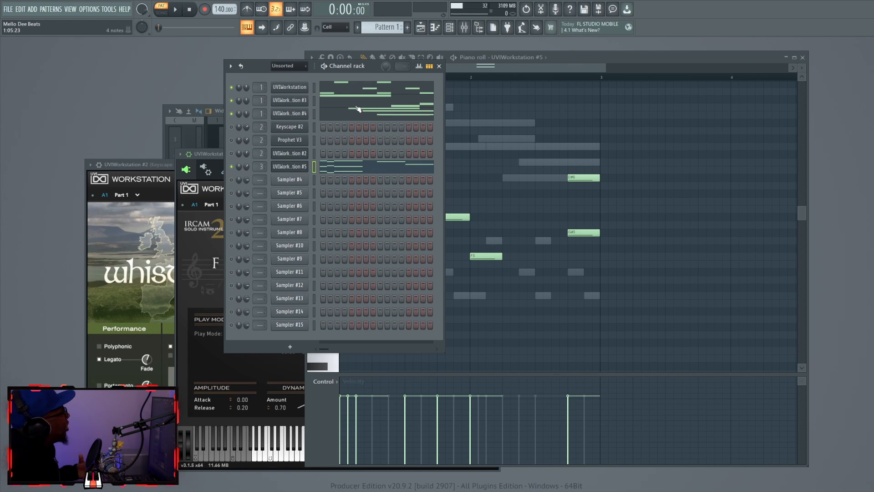
Open the UVIWorkstation #4 notes in the piano roll, audition the part and copy its notes.
{"action": "left_click", "coordinate": [357, 110]}
{"action": "key", "text": "space"}
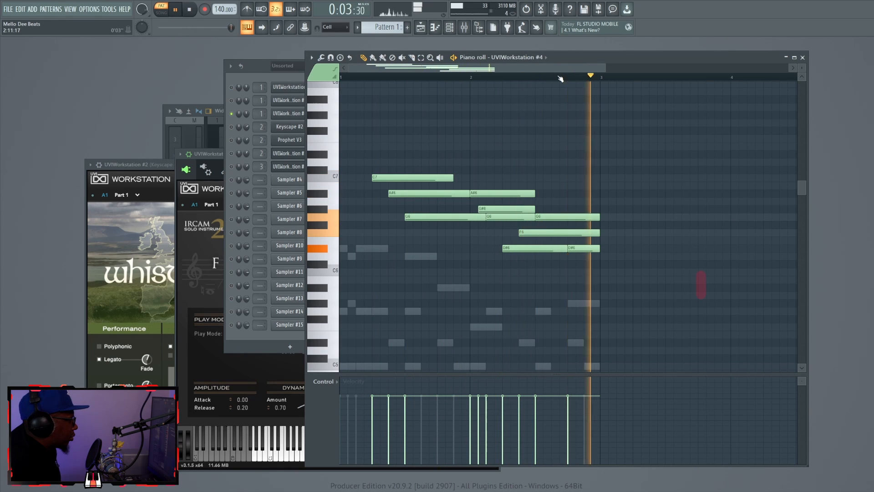
{"action": "key", "text": "space"}
{"action": "key", "text": "ctrl+c"}
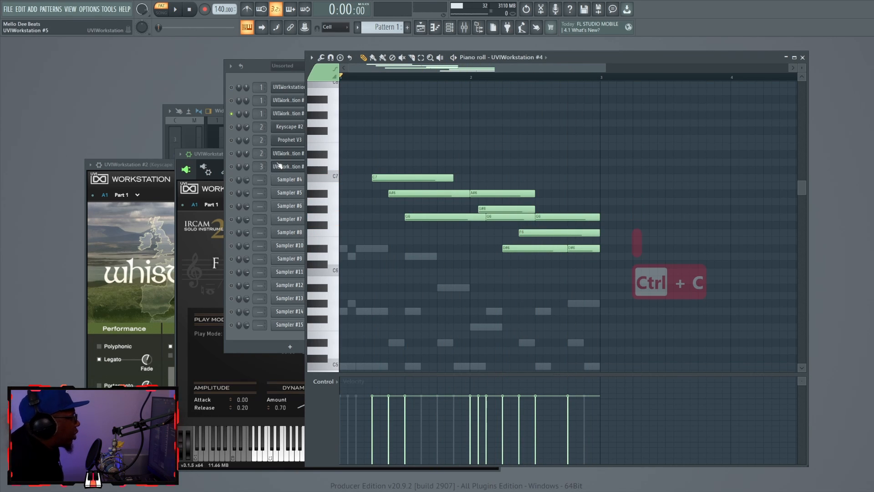
Double the UVIWorkstation #4 melody on the UVIWorkstation #2 whistle channel as shortened, non-overlapping notes, and copy those notes.
{"action": "left_click", "coordinate": [299, 157]}
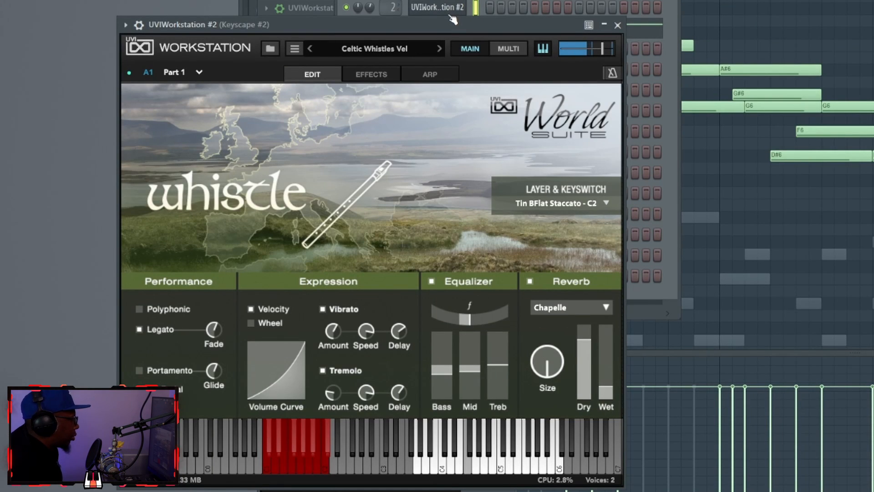
{"action": "right_click", "coordinate": [449, 13]}
{"action": "left_click", "coordinate": [494, 8]}
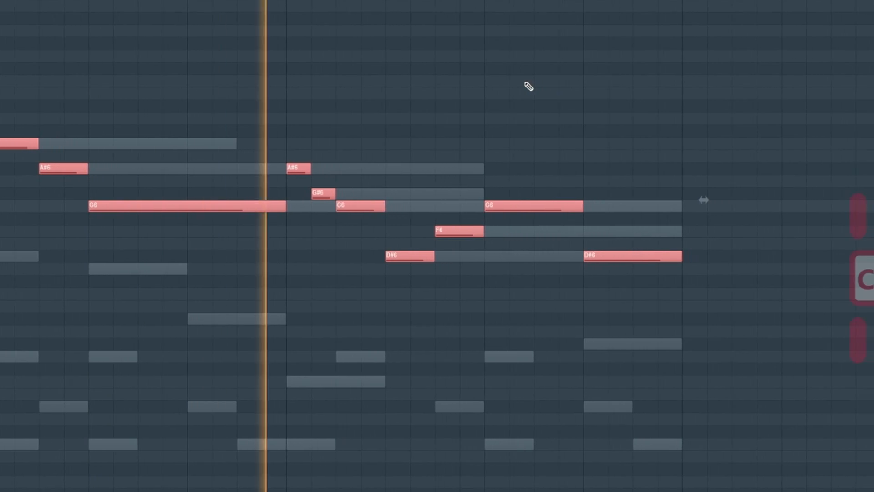
{"action": "key", "text": "ctrl+c"}
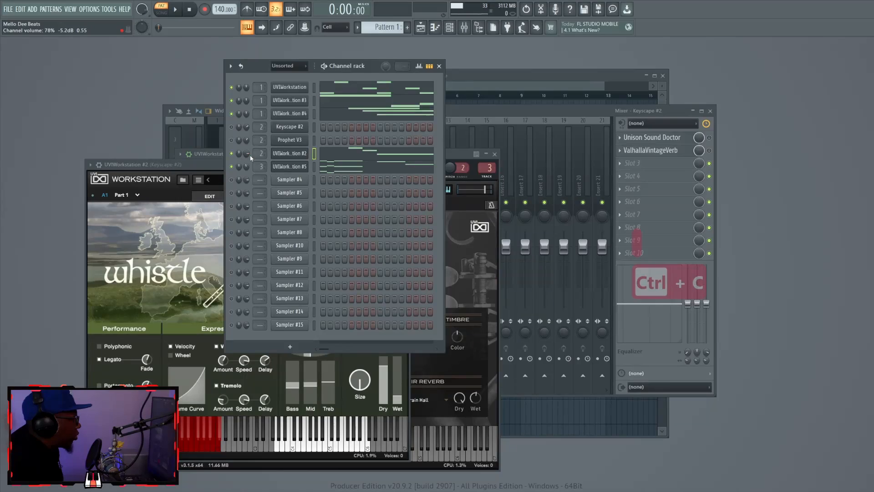
Audition the pattern with the whistle layer and lower the UVIWorkstation #2 channel volume.
{"action": "key", "text": "space"}
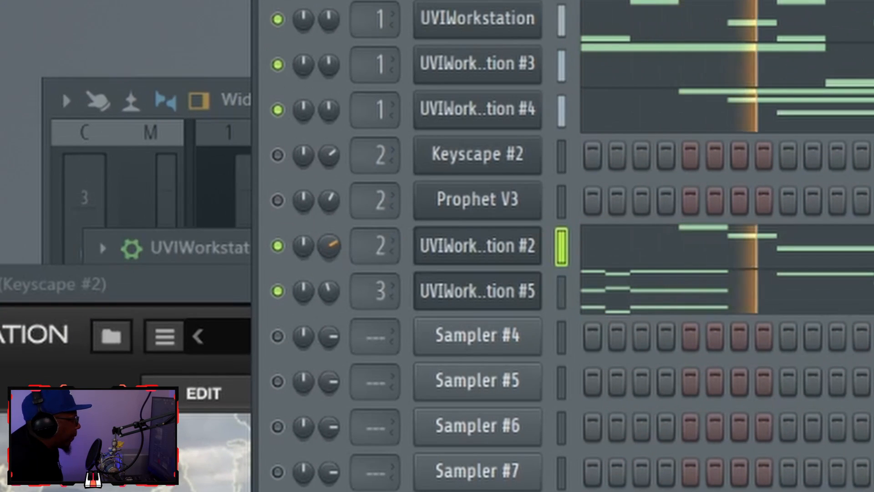
{"action": "key", "text": "space"}
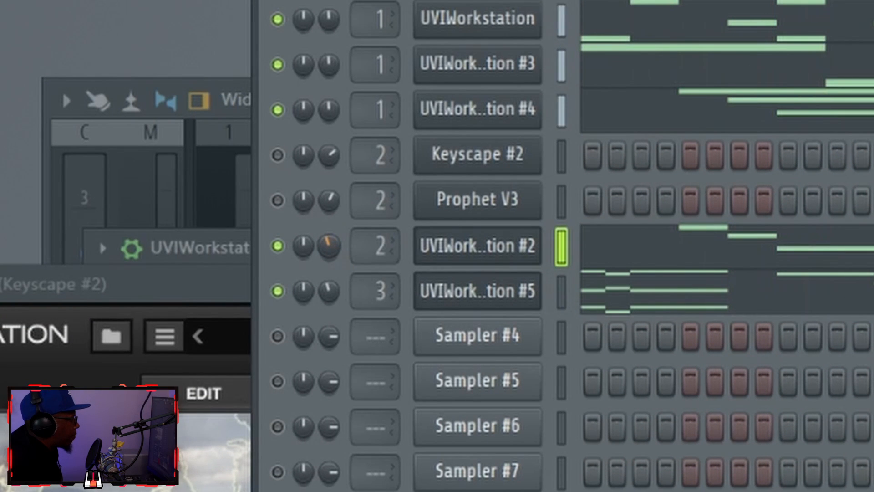
{"action": "key", "text": "space"}
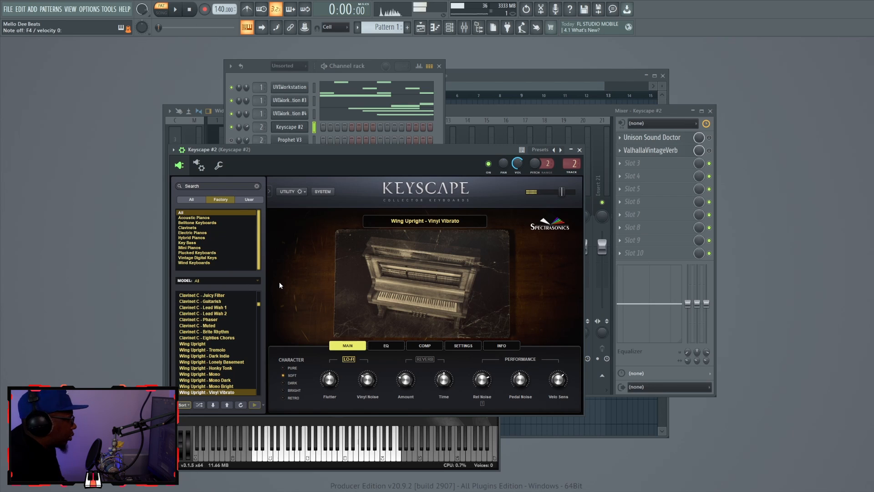
Paste the copied melody into the Keyscape #2 channel's piano roll and audition it with the Wing Upright - Vinyl Vibrato sound.
{"action": "key", "text": "ctrl+v"}
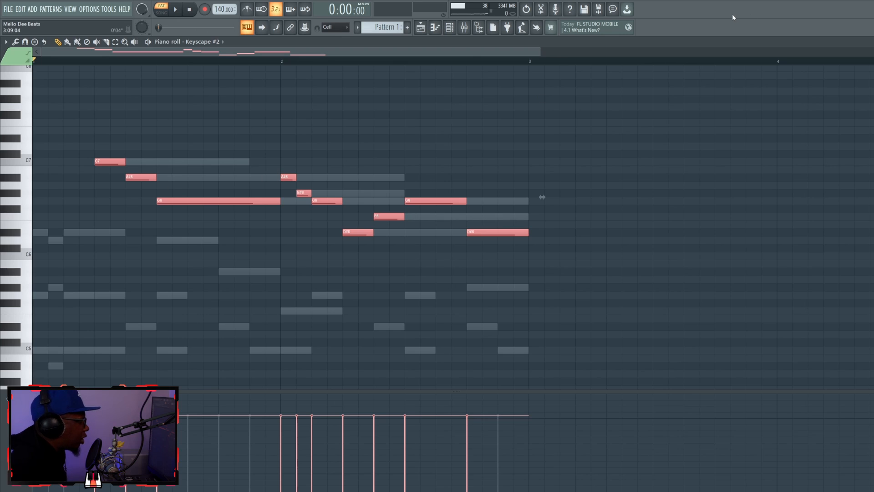
{"action": "key", "text": "space"}
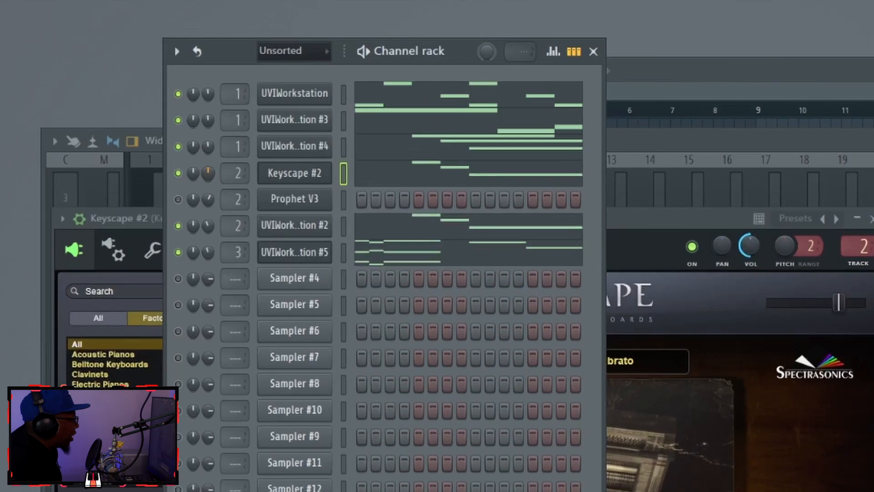
Lower the Keyscape #2 channel volume and toggle its mute during playback to compare the pattern with and without it.
{"action": "key", "text": "space"}
{"action": "left_click_drag", "start_coordinate": [209, 172], "coordinate": [209, 177]}
{"action": "left_click", "coordinate": [126, 220]}
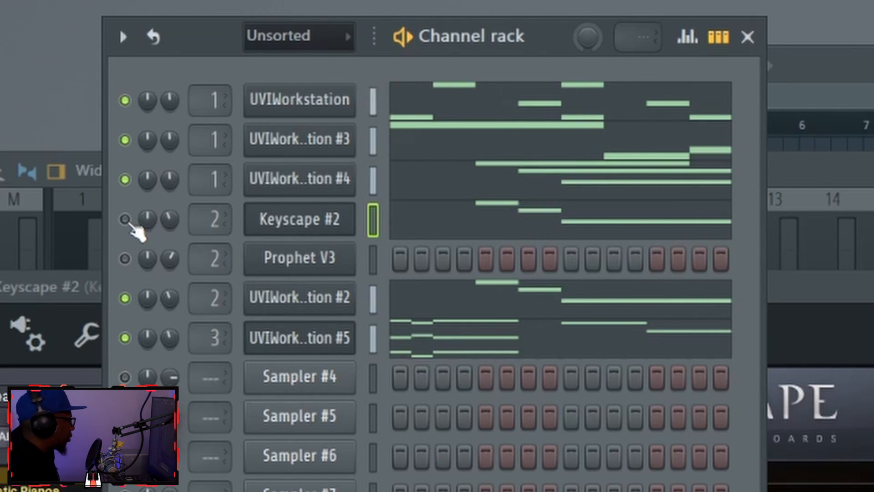
{"action": "left_click", "coordinate": [125, 219]}
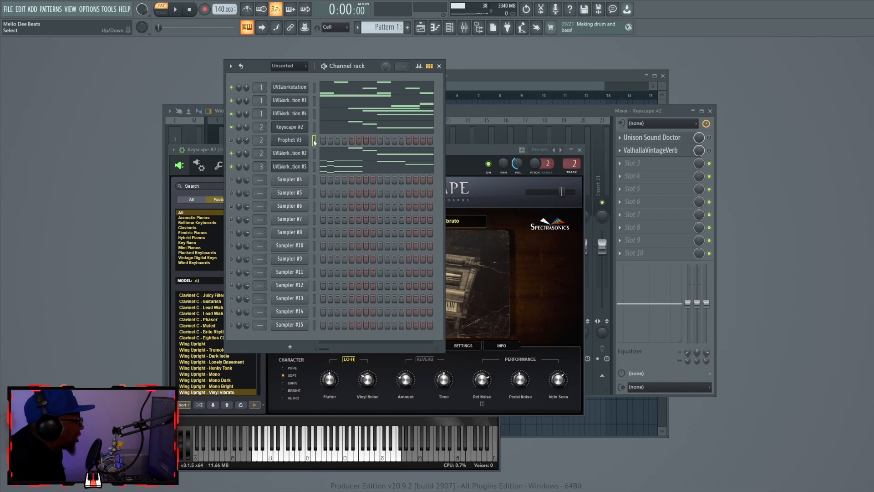
Paste the copied melody into the Prophet V3 piano roll and shorten its notes.
{"action": "left_click", "coordinate": [295, 139]}
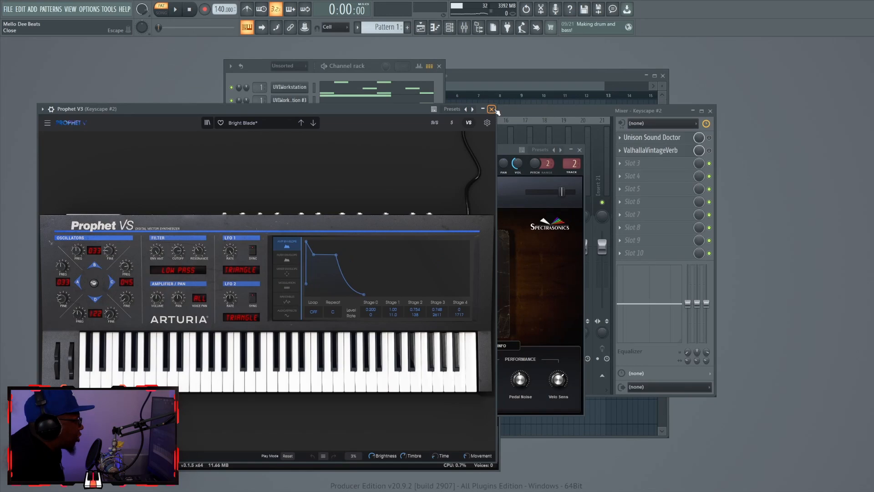
{"action": "left_click", "coordinate": [491, 109]}
{"action": "key", "text": "ctrl+v"}
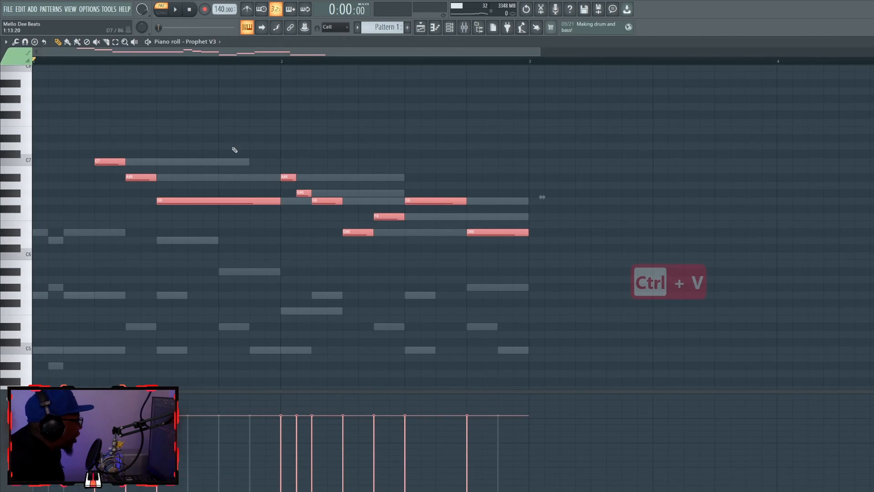
{"action": "left_click", "coordinate": [234, 149]}
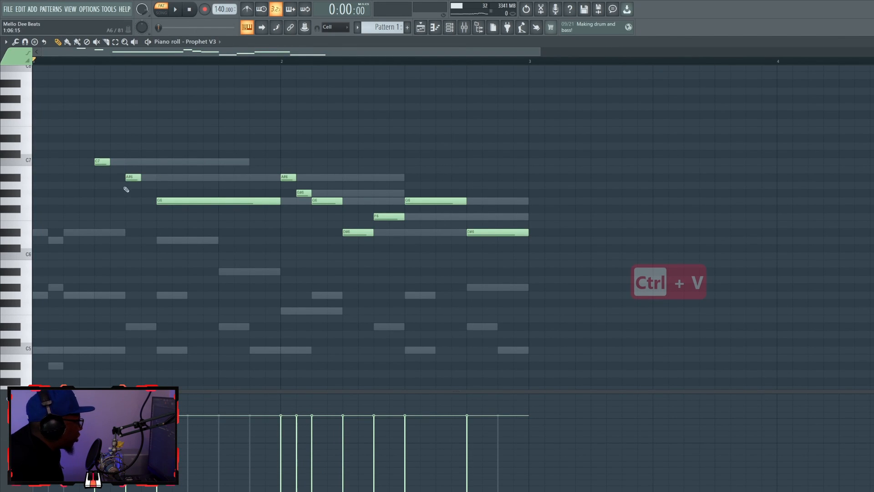
{"action": "left_click_drag", "start_coordinate": [279, 200], "coordinate": [205, 208]}
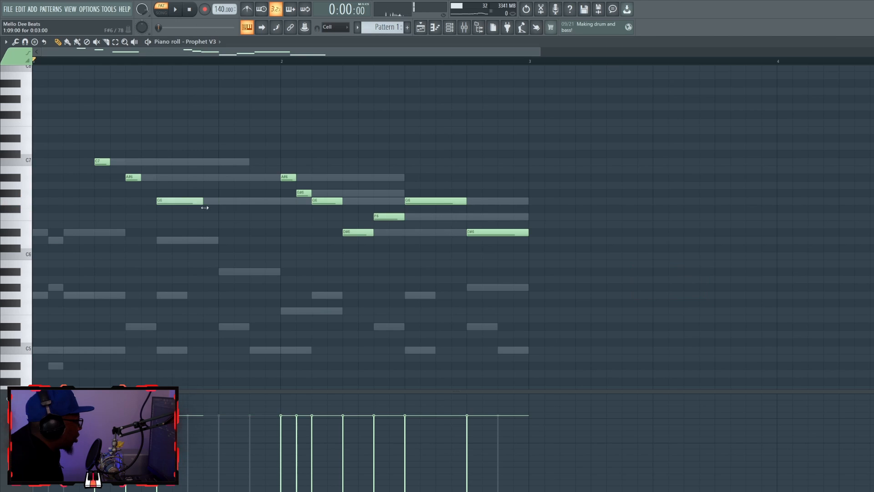
Lower the Prophet V3 channel volume to 50% and audition the pattern with all layers.
{"action": "key", "text": "space"}
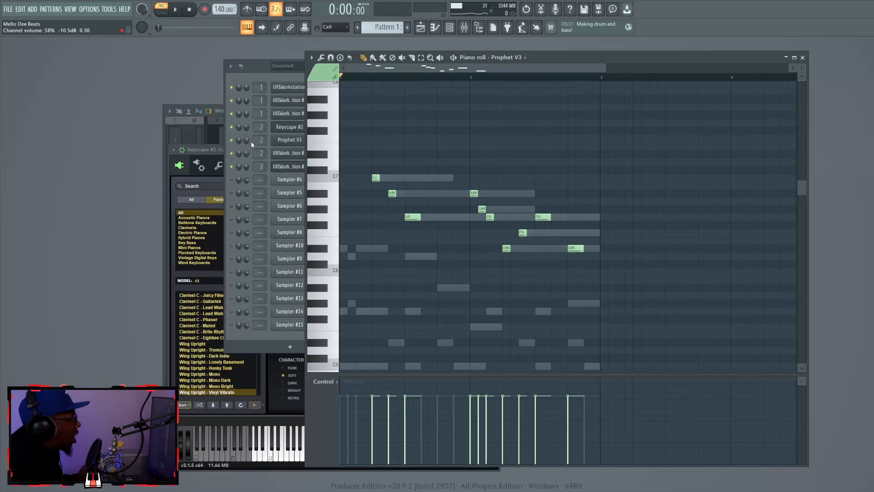
{"action": "left_click", "coordinate": [249, 143]}
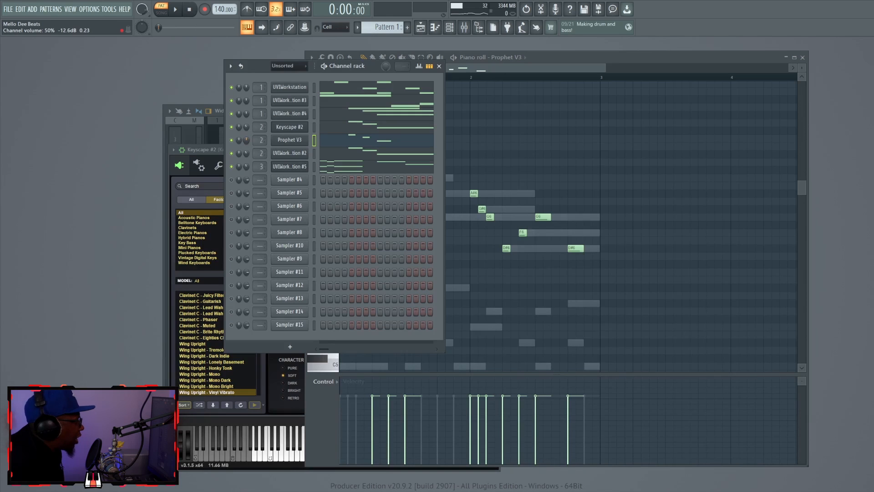
{"action": "key", "text": "space"}
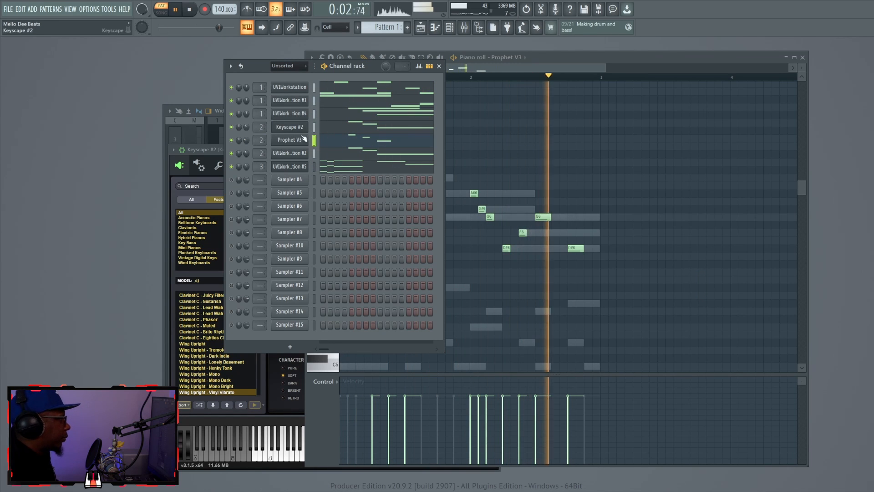
{"action": "key", "text": "space"}
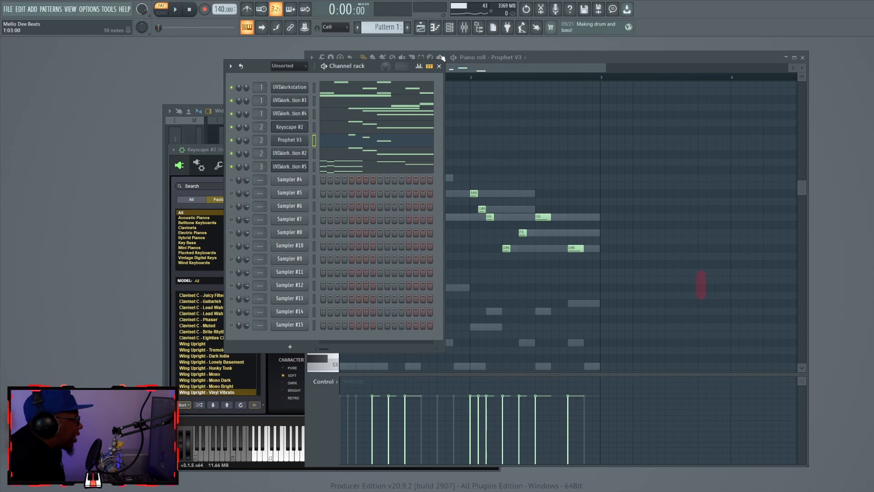
Play the pattern and enable Unison Sound Doctor on the Keyscape #2 mixer track.
{"action": "left_click", "coordinate": [466, 27]}
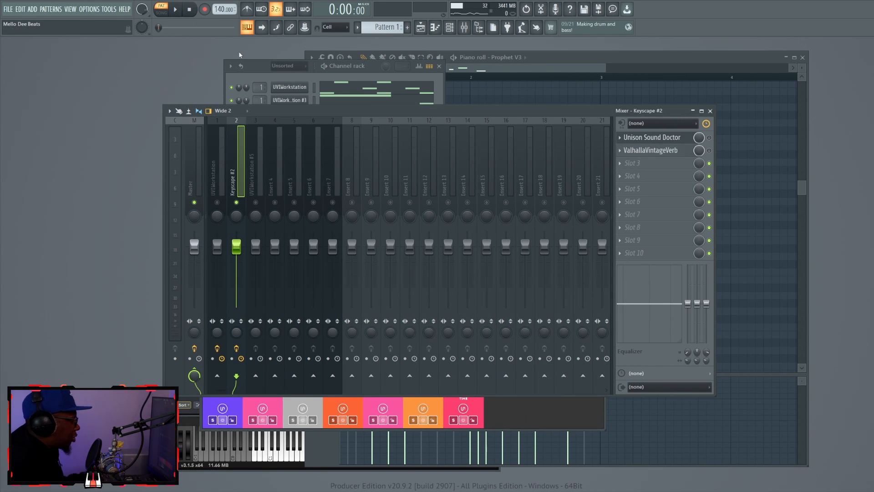
{"action": "left_click", "coordinate": [177, 9]}
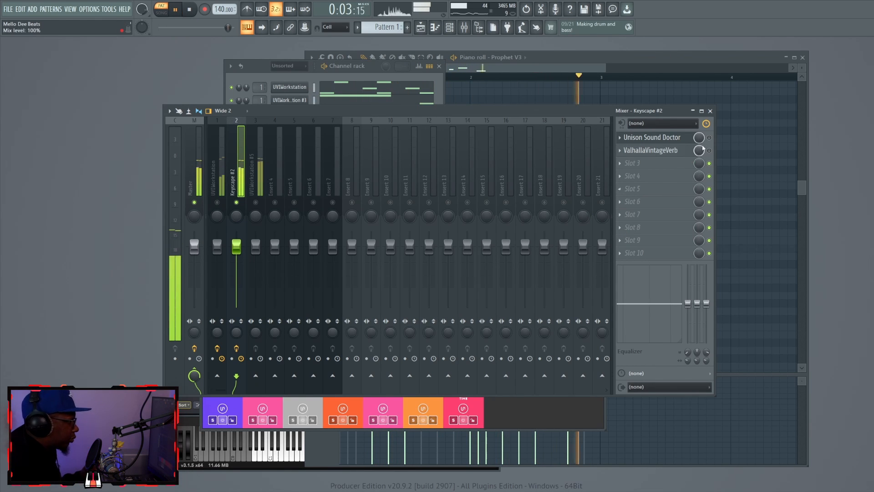
{"action": "left_click", "coordinate": [708, 137]}
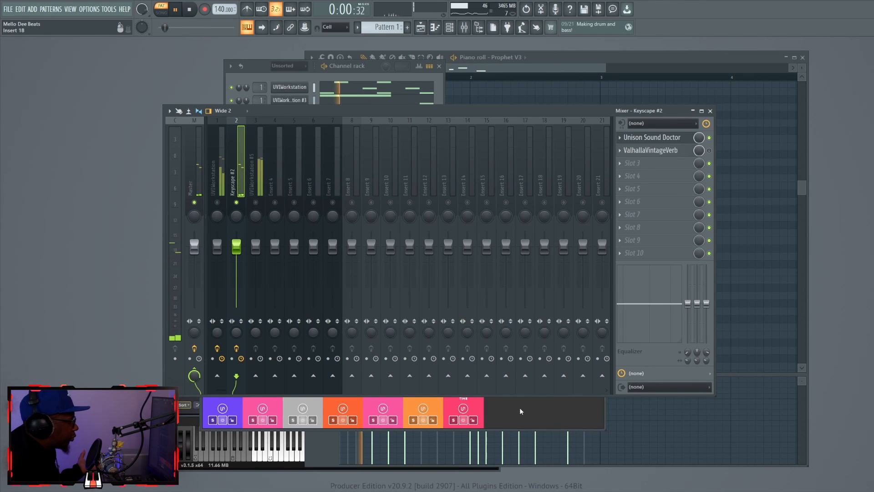
Enable ValhallaVintageVerb on the Keyscape #2 mixer track, open its settings and audition the reverb.
{"action": "key", "text": "space"}
{"action": "left_click", "coordinate": [677, 161]}
{"action": "left_click", "coordinate": [676, 156]}
{"action": "left_click", "coordinate": [678, 155]}
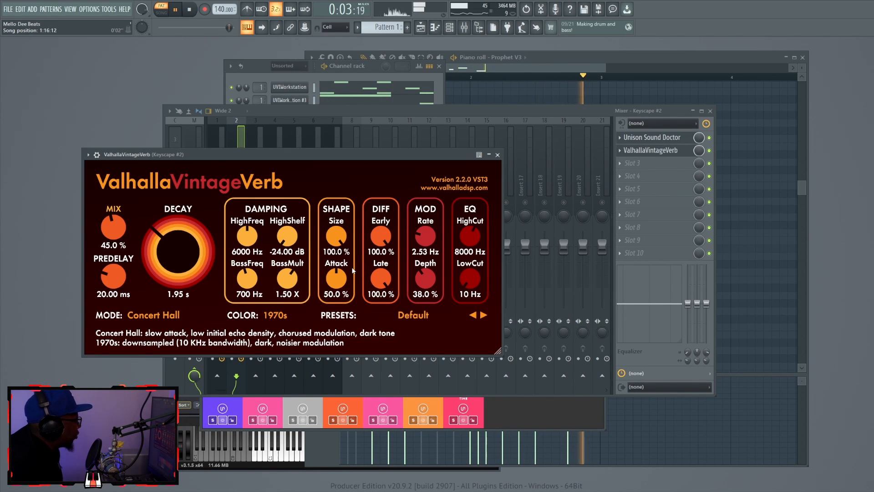
{"action": "left_click", "coordinate": [443, 141]}
{"action": "key", "text": "space"}
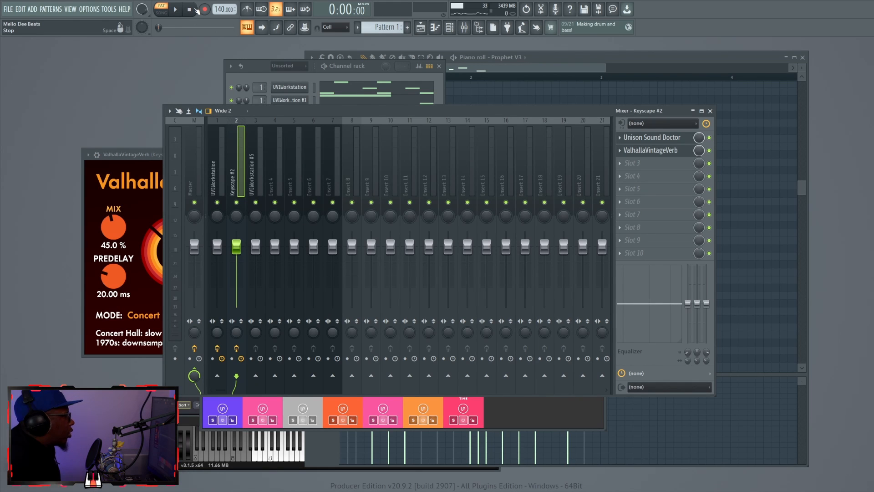
Lower the Keyscape #2 mixer track's fader to about -4.2 dB while the full pattern plays.
{"action": "left_click", "coordinate": [175, 9]}
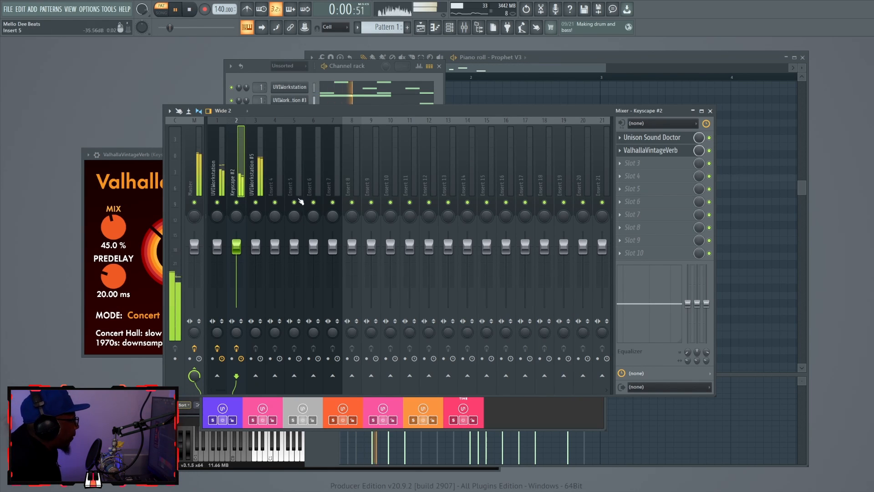
{"action": "left_click_drag", "start_coordinate": [236, 247], "coordinate": [236, 257]}
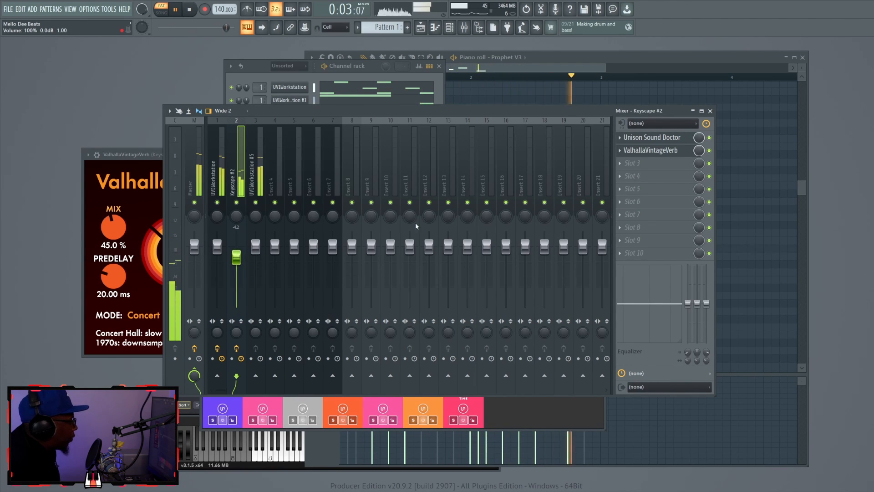
{"action": "key", "text": "space"}
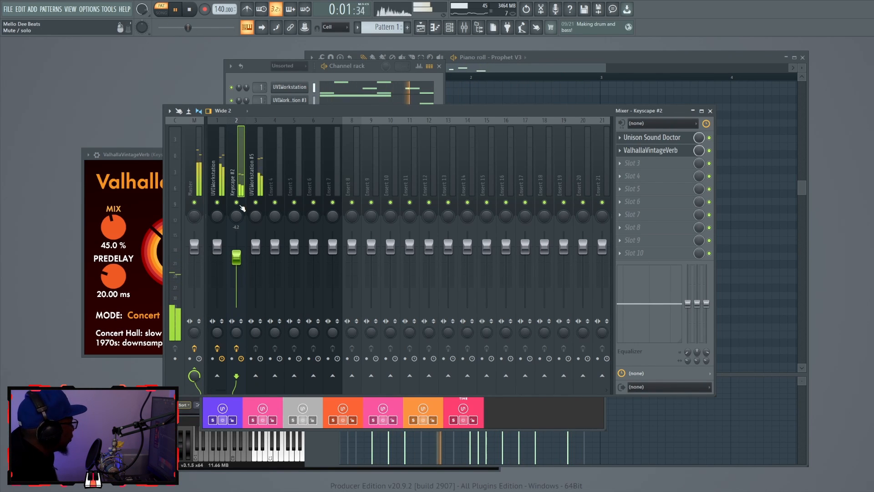
Mute and unmute the Keyscape #2 mixer track during playback to compare the melody with and without that layer.
{"action": "left_click", "coordinate": [241, 207]}
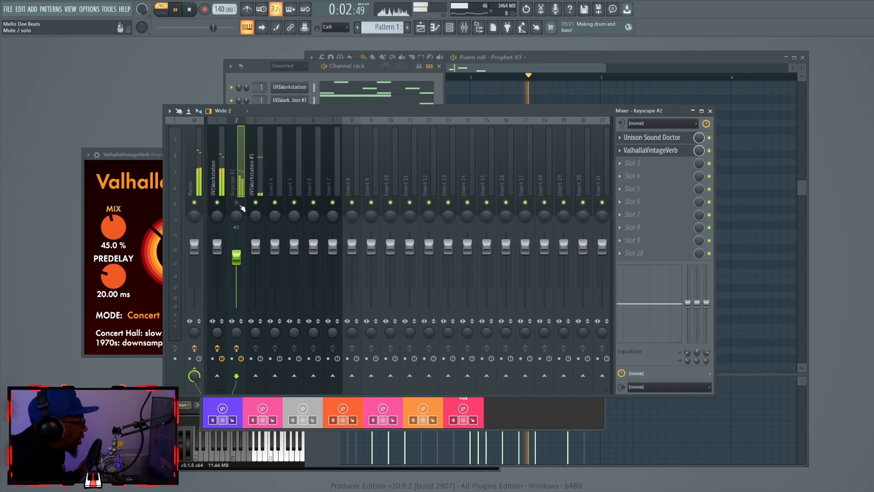
{"action": "left_click", "coordinate": [241, 207]}
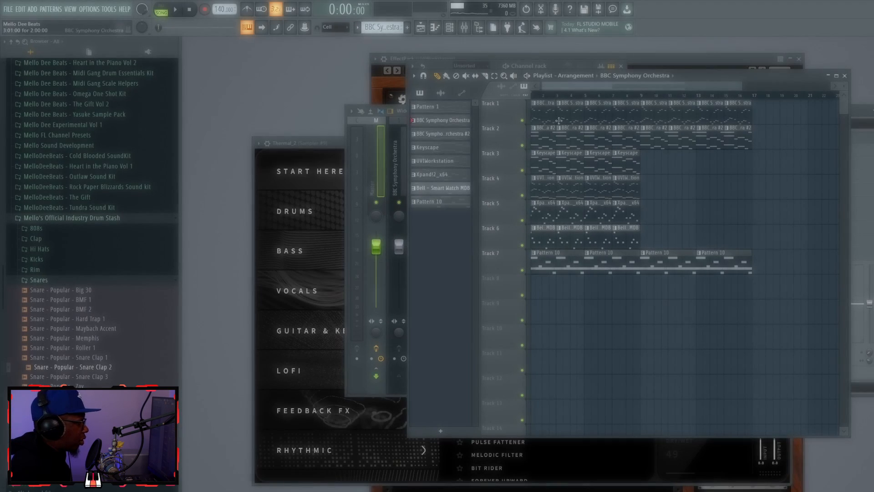
Mute playlist Track 7 holding Pattern 10 and open the Xpand!2_x64 clip on Track 5 in the piano roll.
{"action": "left_click", "coordinate": [522, 271]}
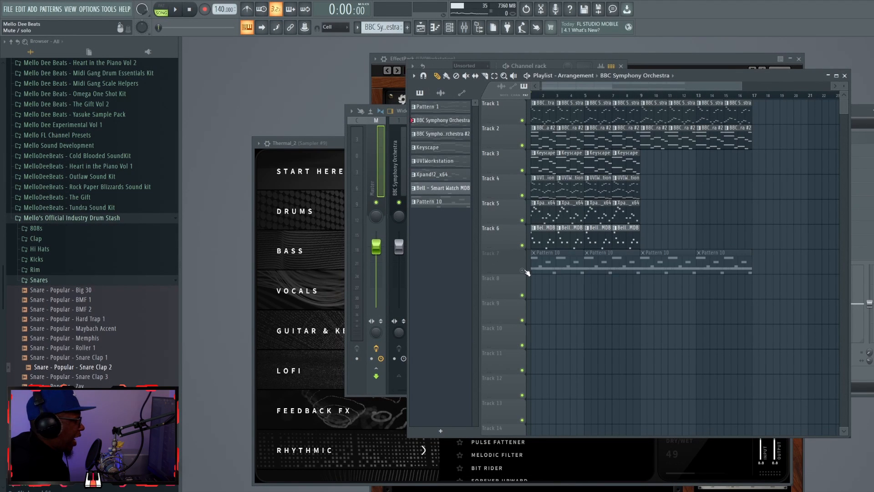
{"action": "double_click", "coordinate": [539, 216]}
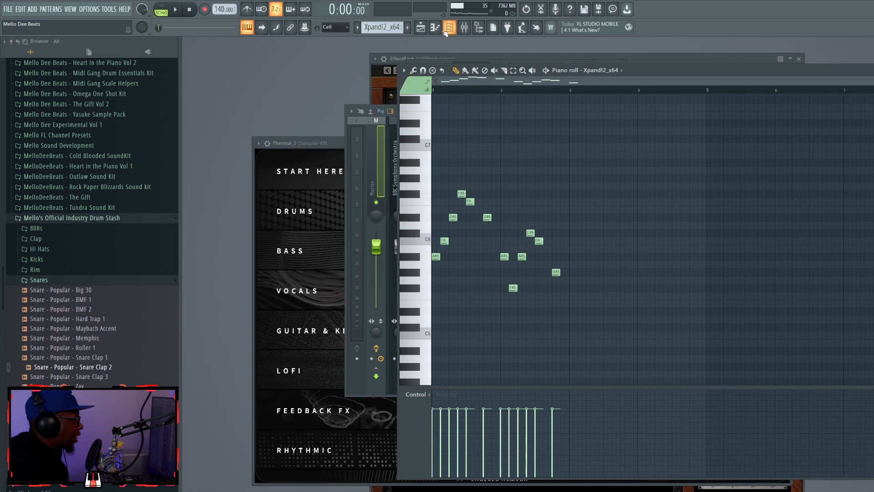
Solo the Xpand!2_x64 channel in the channel rack and play its melody on its own.
{"action": "key", "text": "F6"}
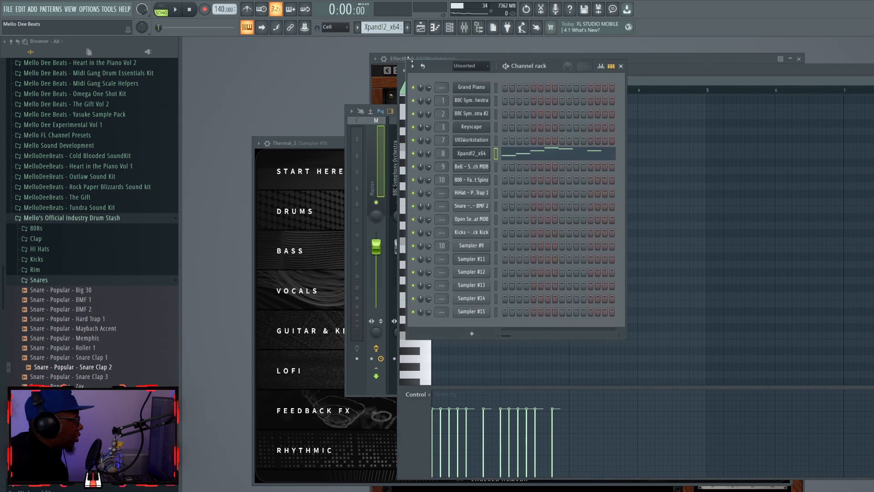
{"action": "right_click", "coordinate": [414, 155]}
{"action": "left_click", "coordinate": [463, 160]}
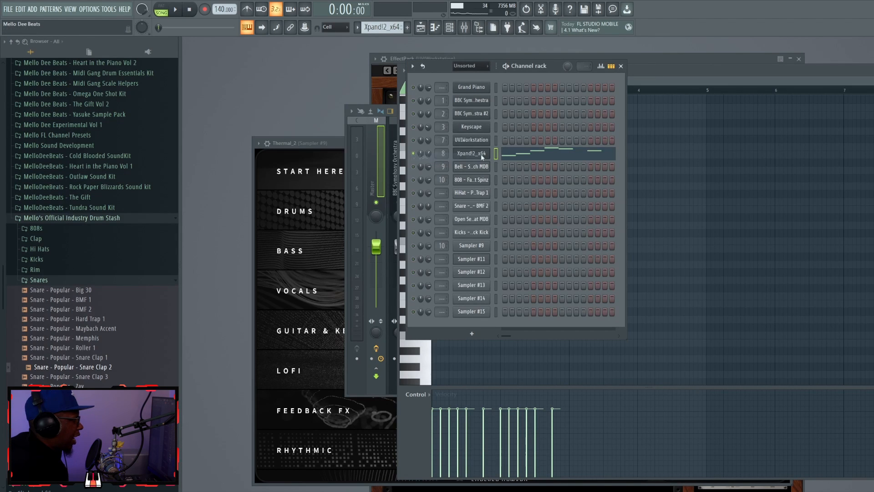
{"action": "left_click", "coordinate": [666, 69]}
{"action": "key", "text": "space"}
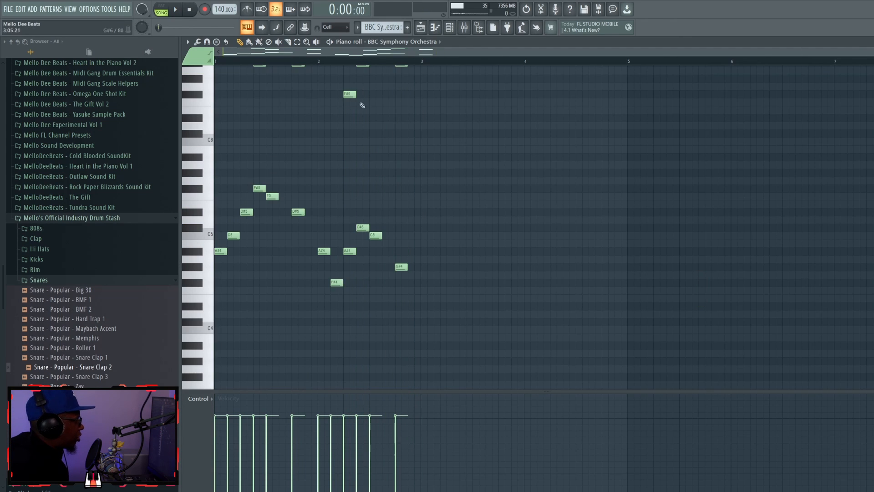
Review the BBC Symphony Orchestra notes in the piano roll and audition both melody lines together.
{"action": "scroll", "coordinate": [292, 130], "scroll_direction": "up", "scroll_amount": 2}
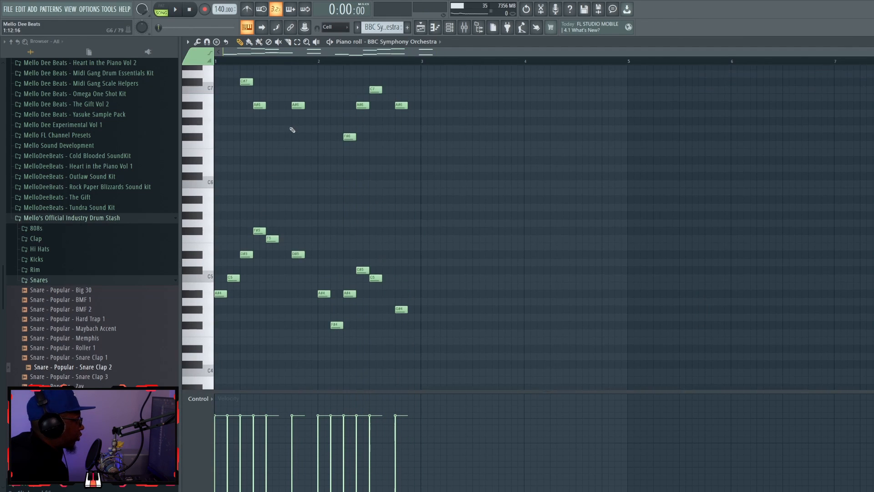
{"action": "key", "text": "space"}
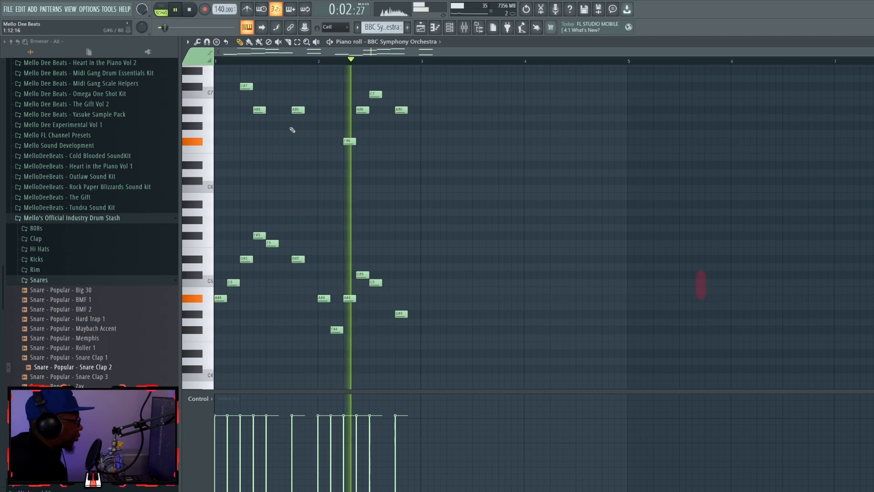
{"action": "key", "text": "space"}
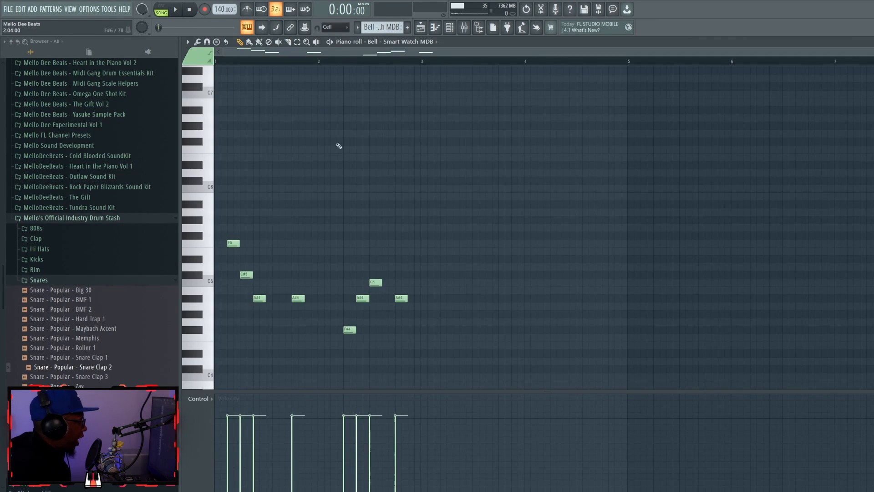
Review the Bell - Smart Watch MDB counter-melody notes in the piano roll and audition them.
{"action": "scroll", "coordinate": [319, 151], "scroll_direction": "down", "scroll_amount": 2}
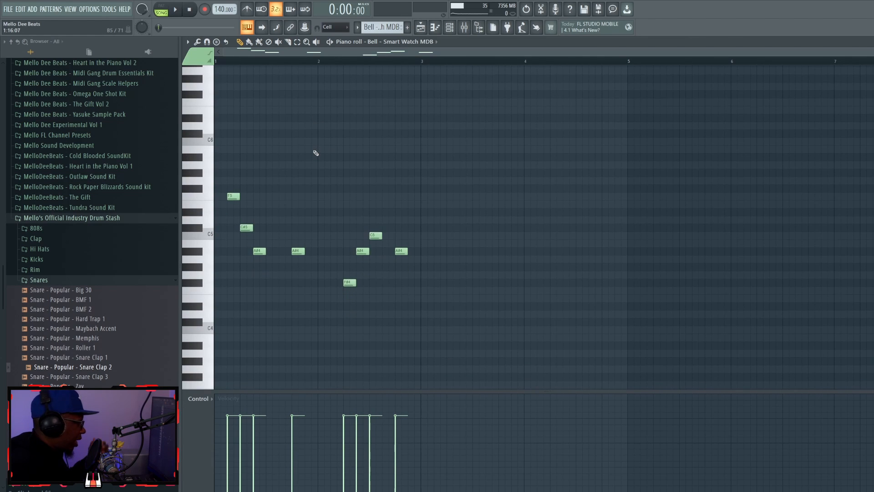
{"action": "scroll", "coordinate": [313, 151], "scroll_direction": "down", "scroll_amount": 1}
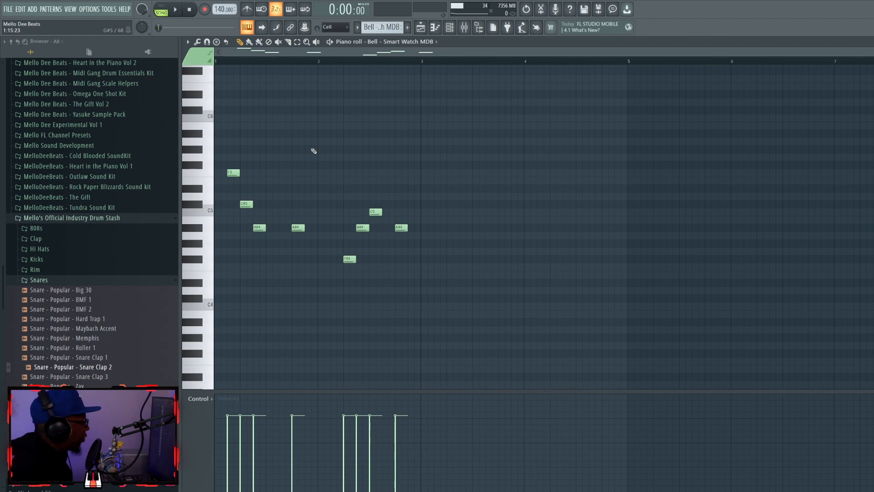
{"action": "key", "text": "space"}
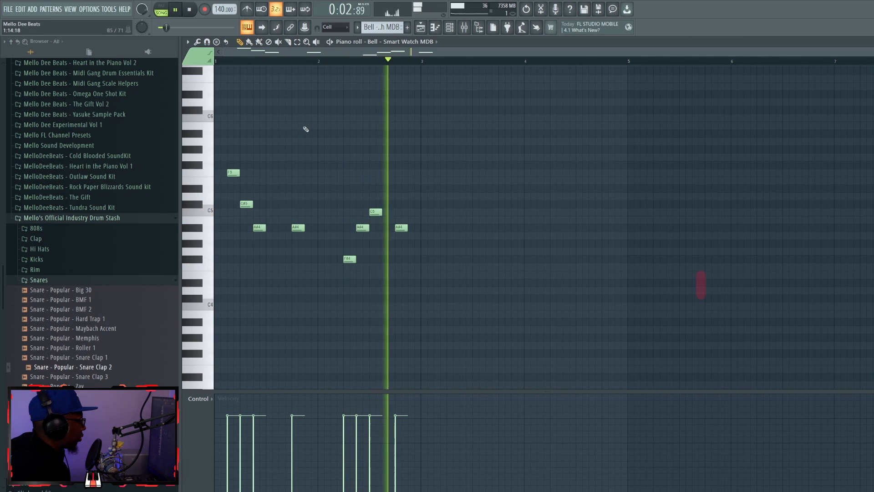
{"action": "key", "text": "space"}
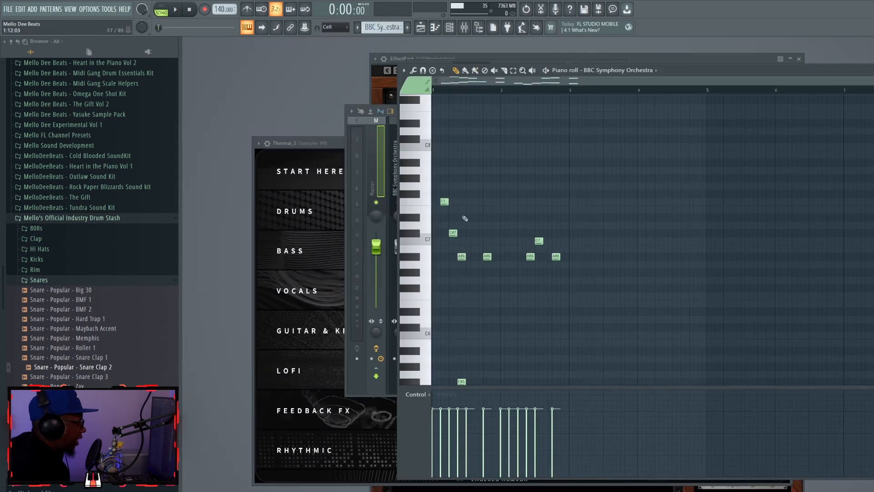
Maximize the BBC Symphony Orchestra piano roll and play its layered melody.
{"action": "double_click", "coordinate": [695, 76]}
{"action": "key", "text": "space"}
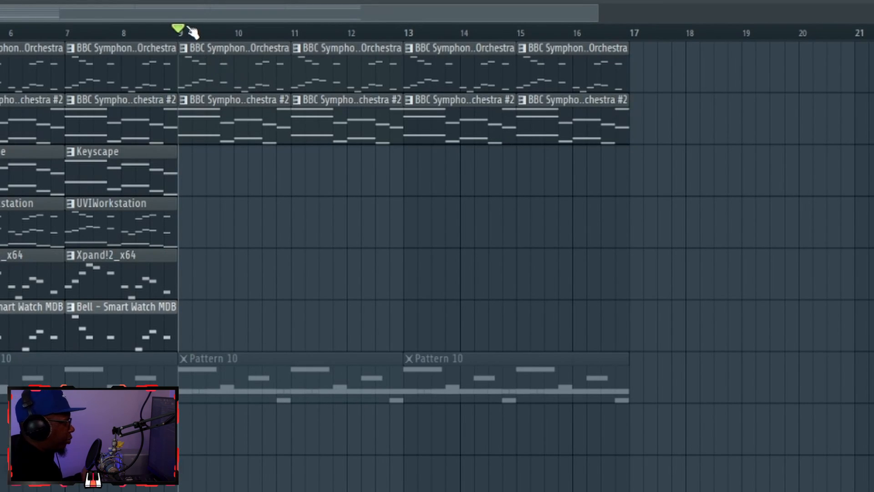
Fit the whole arrangement in the playlist and play it through with Track 7 muted.
{"action": "left_click_drag", "start_coordinate": [84, 37], "coordinate": [72, 42]}
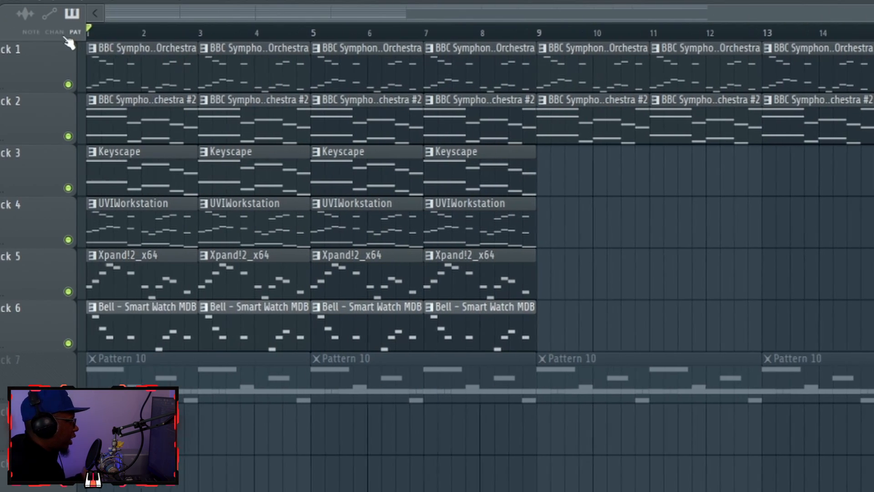
{"action": "left_click_drag", "start_coordinate": [715, 52], "coordinate": [854, 53]}
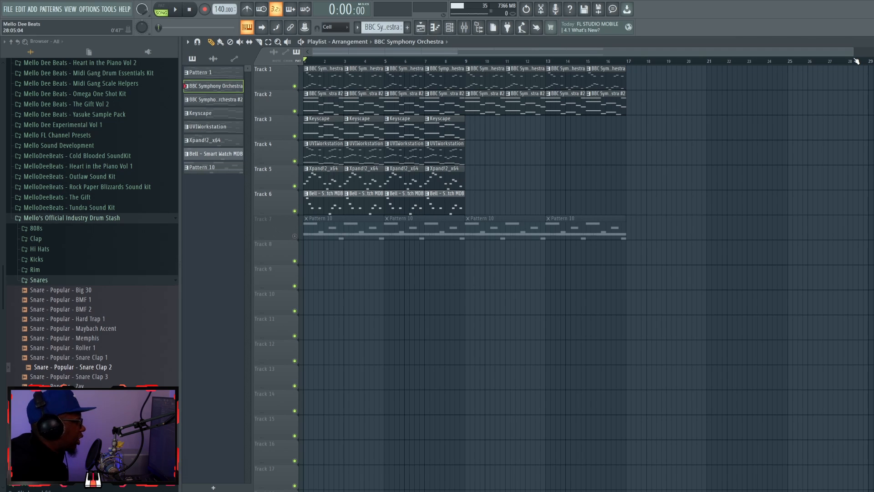
{"action": "key", "text": "space"}
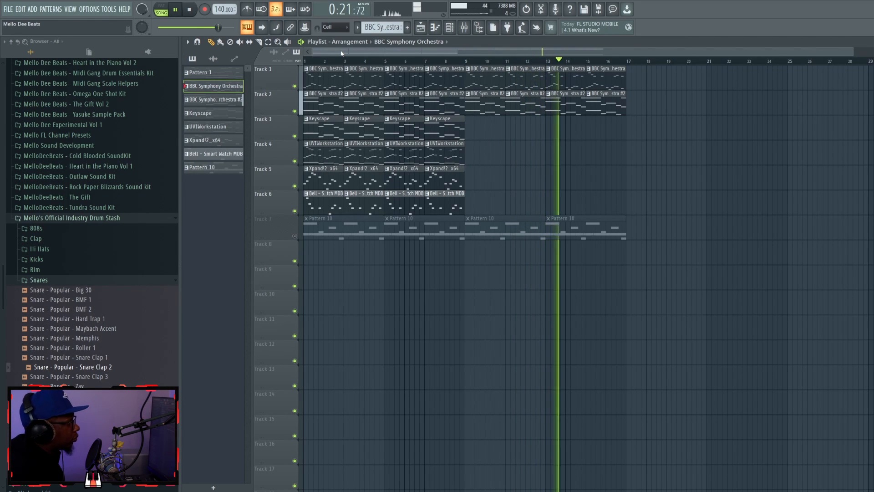
{"action": "key", "text": "space"}
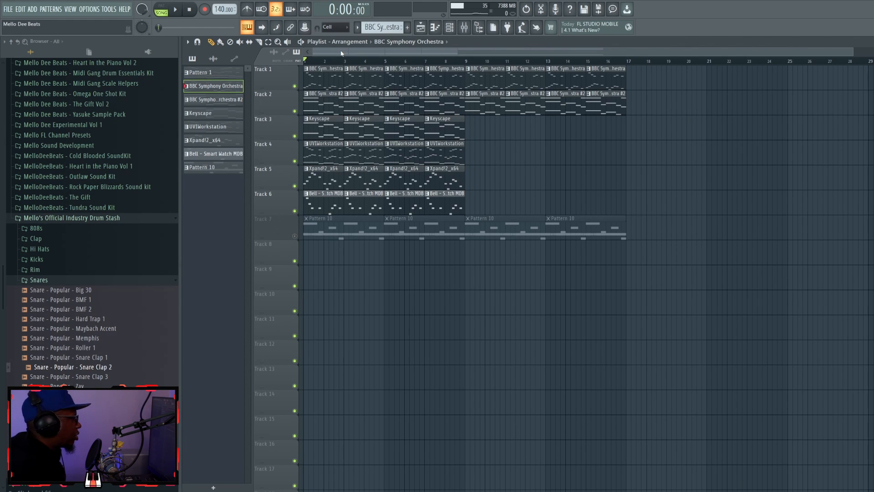
Unmute Track 7 with the Pattern 10 clips and play the arrangement with every layer.
{"action": "left_click", "coordinate": [295, 235]}
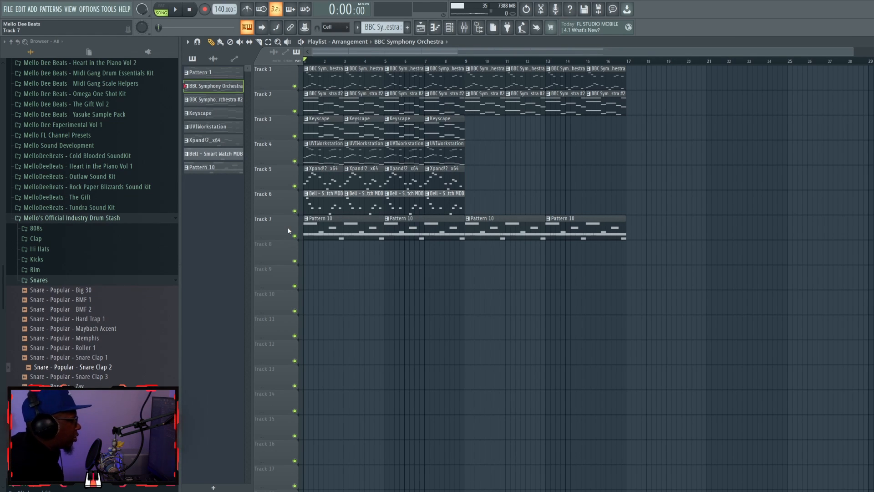
{"action": "key", "text": "space"}
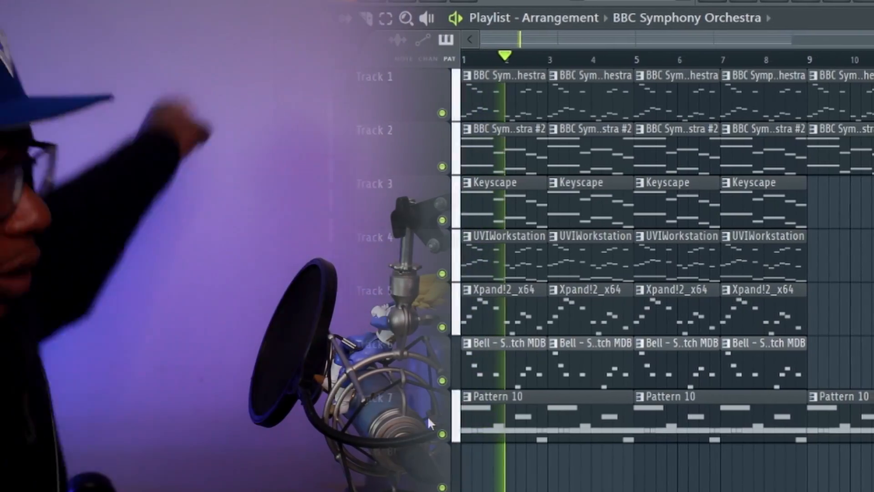